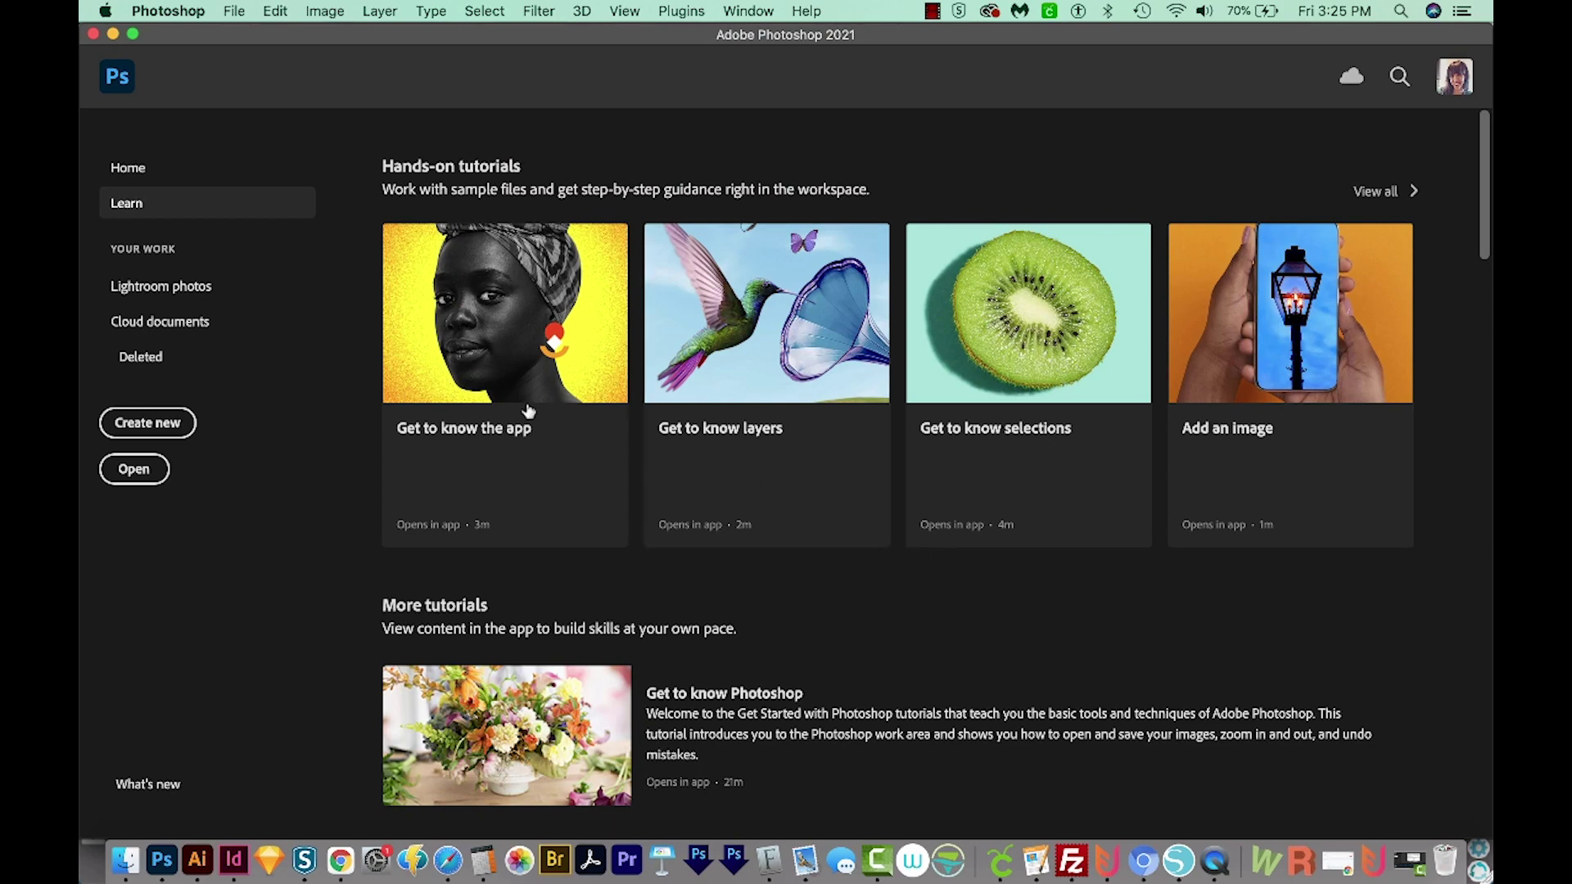
# Create a new print document from the Letter preset, 8.5 x 11 in at 300 ppi
pyautogui.click(155, 420)
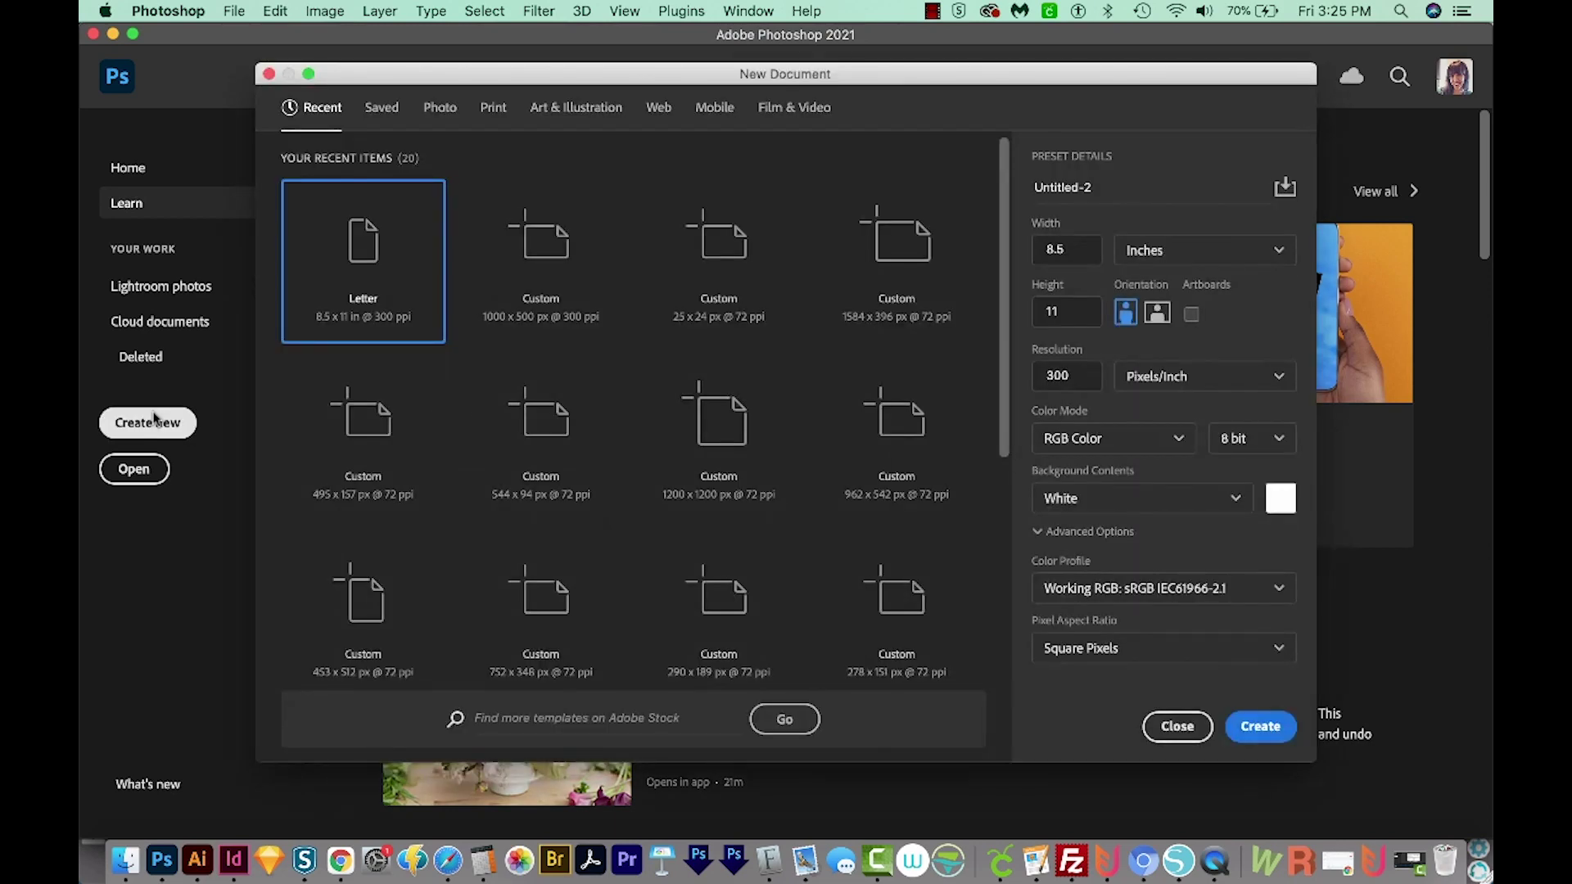
pyautogui.click(492, 115)
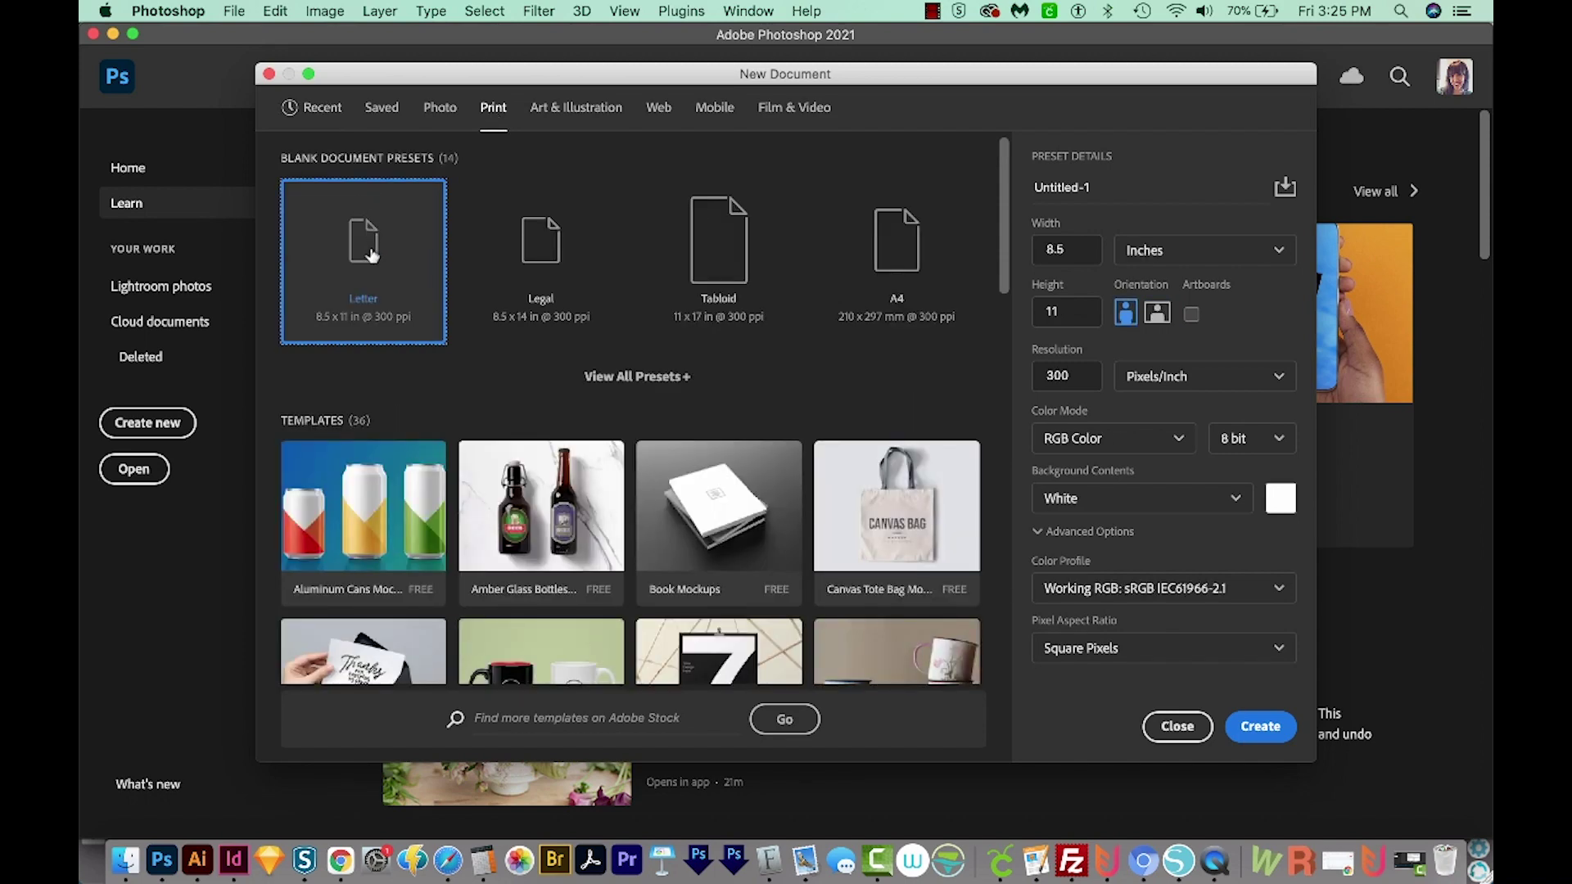
pyautogui.click(1262, 736)
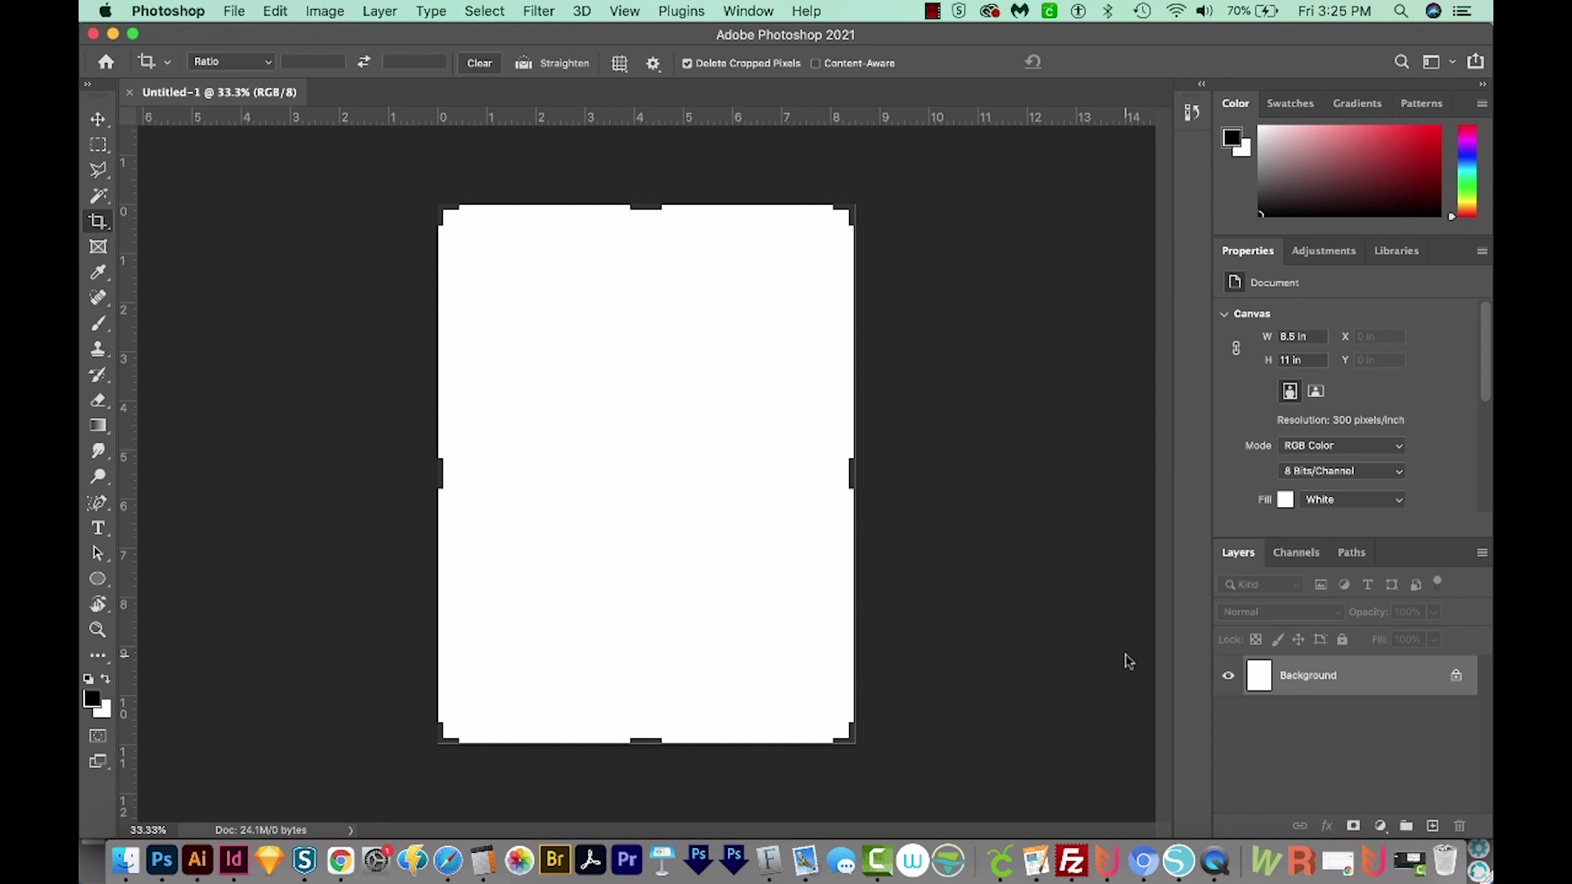
# Draw a circle about 5.72 in across on the page with the Ellipse tool in Path mode
pyautogui.press('m')
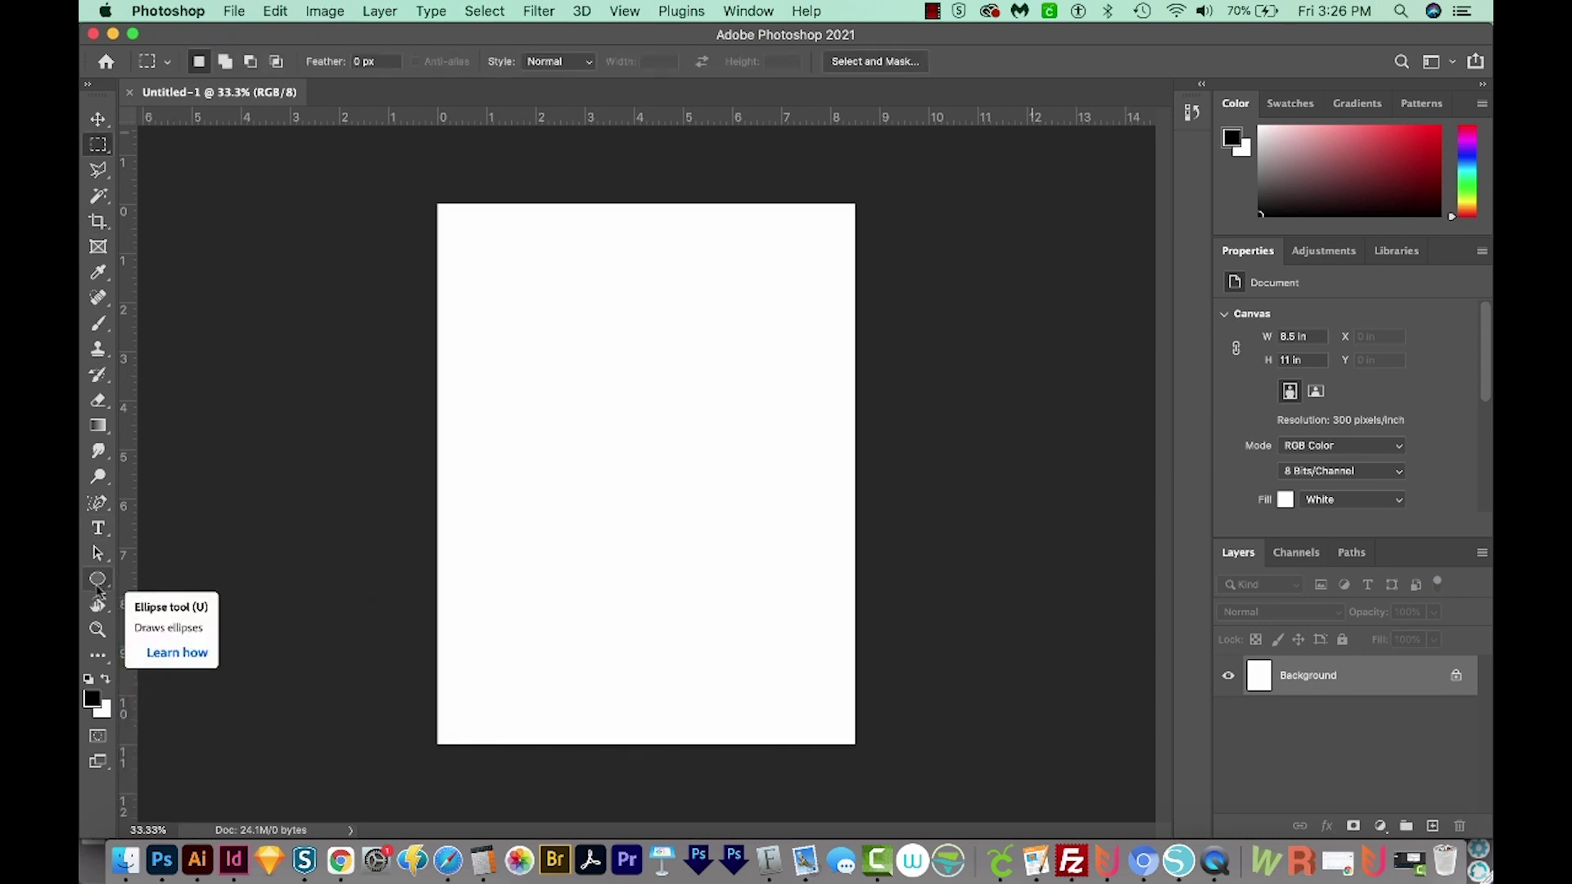
pyautogui.click(97, 586)
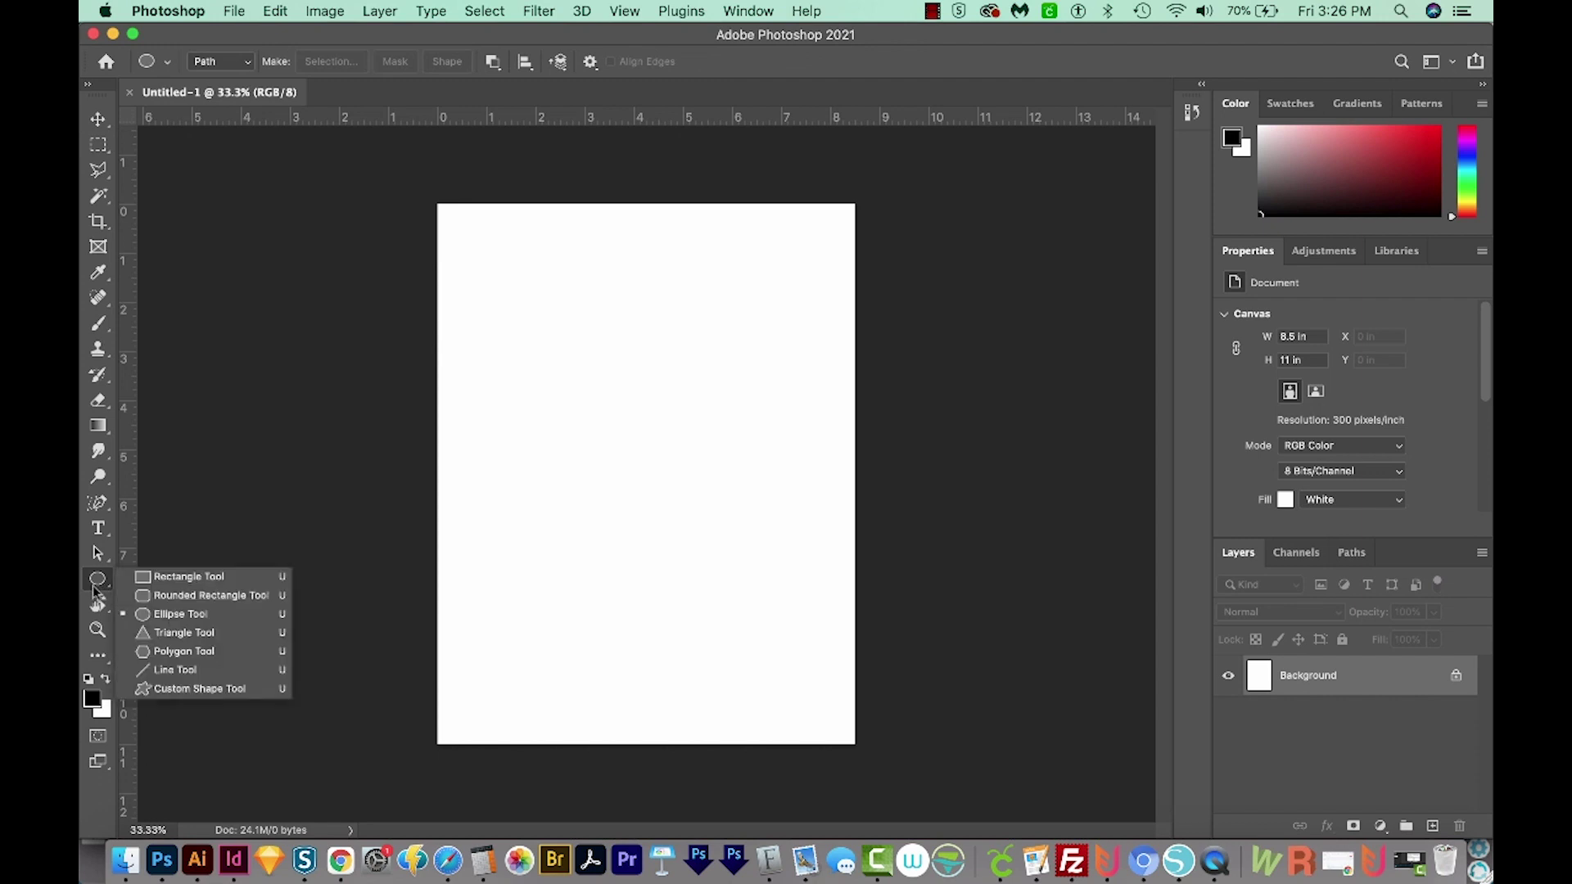
pyautogui.click(175, 616)
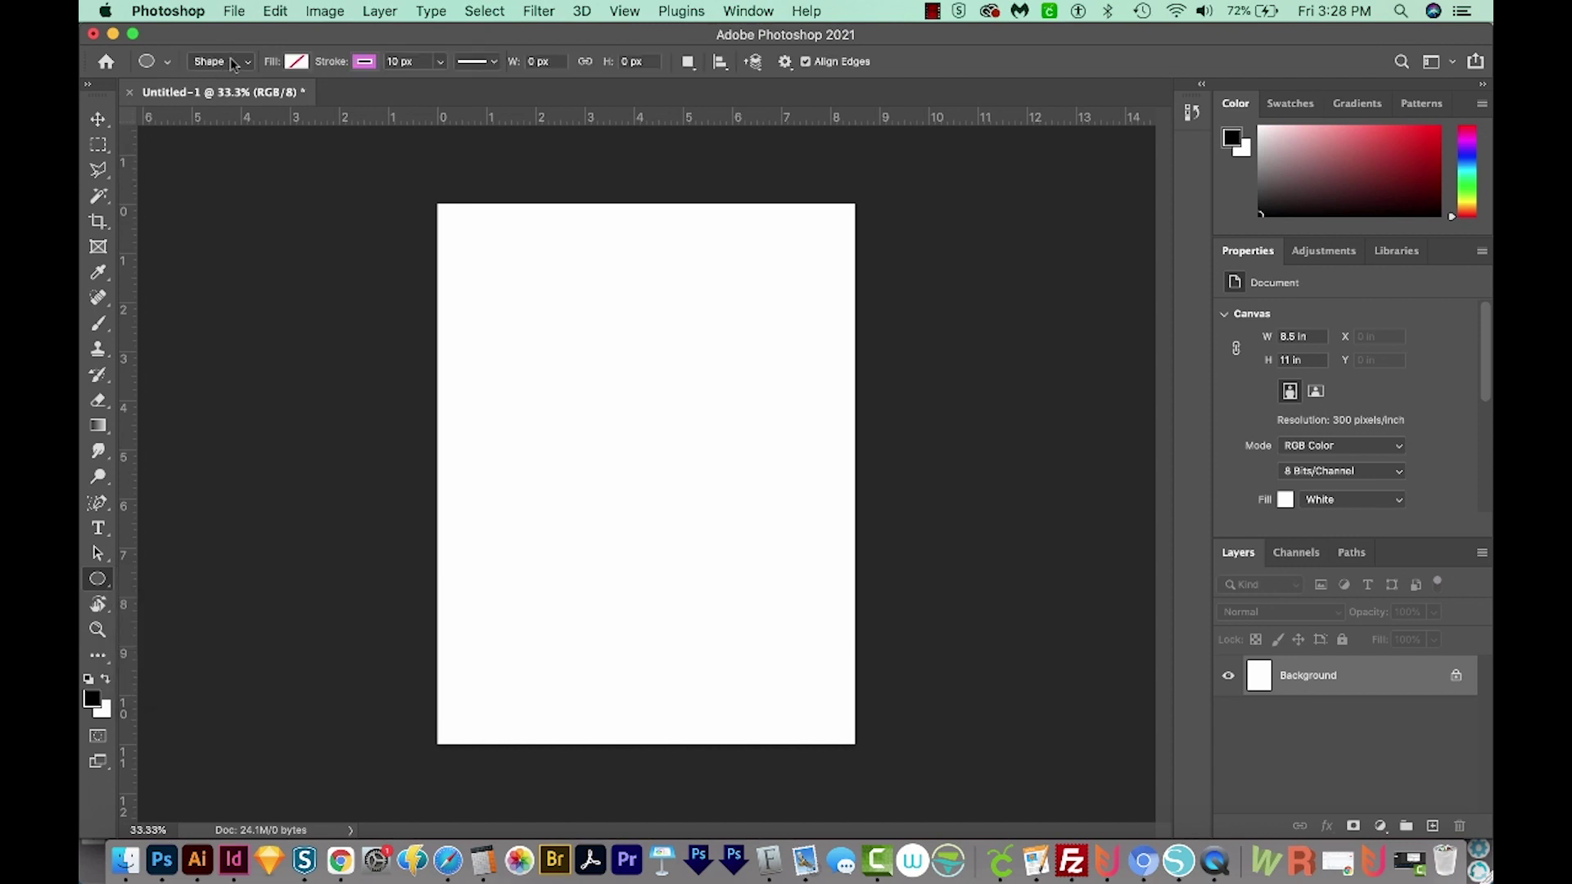
pyautogui.click(234, 65)
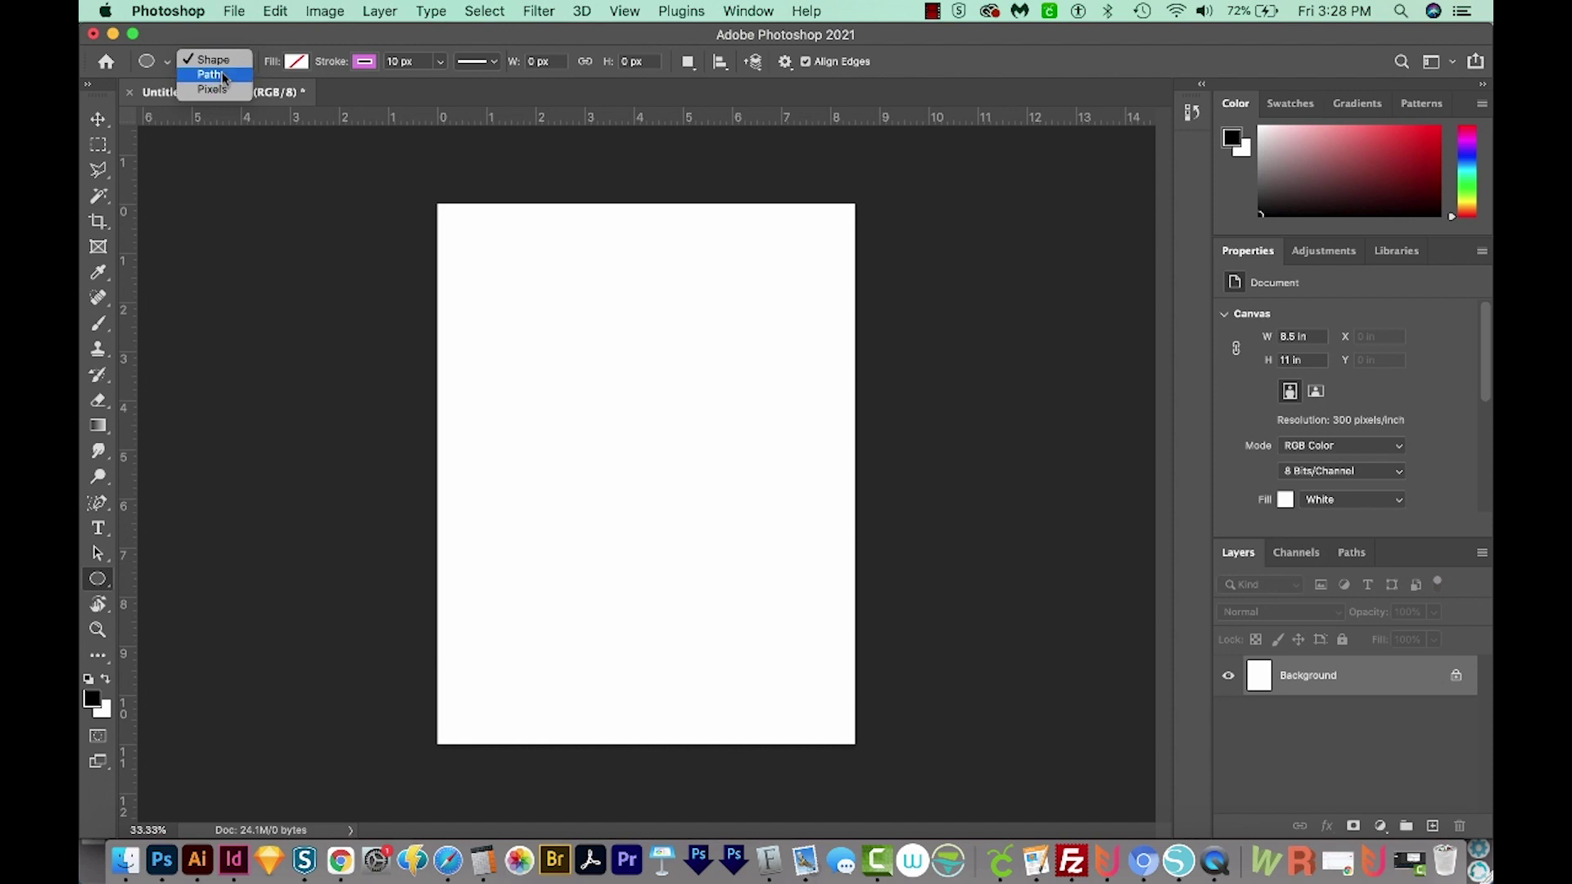
pyautogui.click(212, 75)
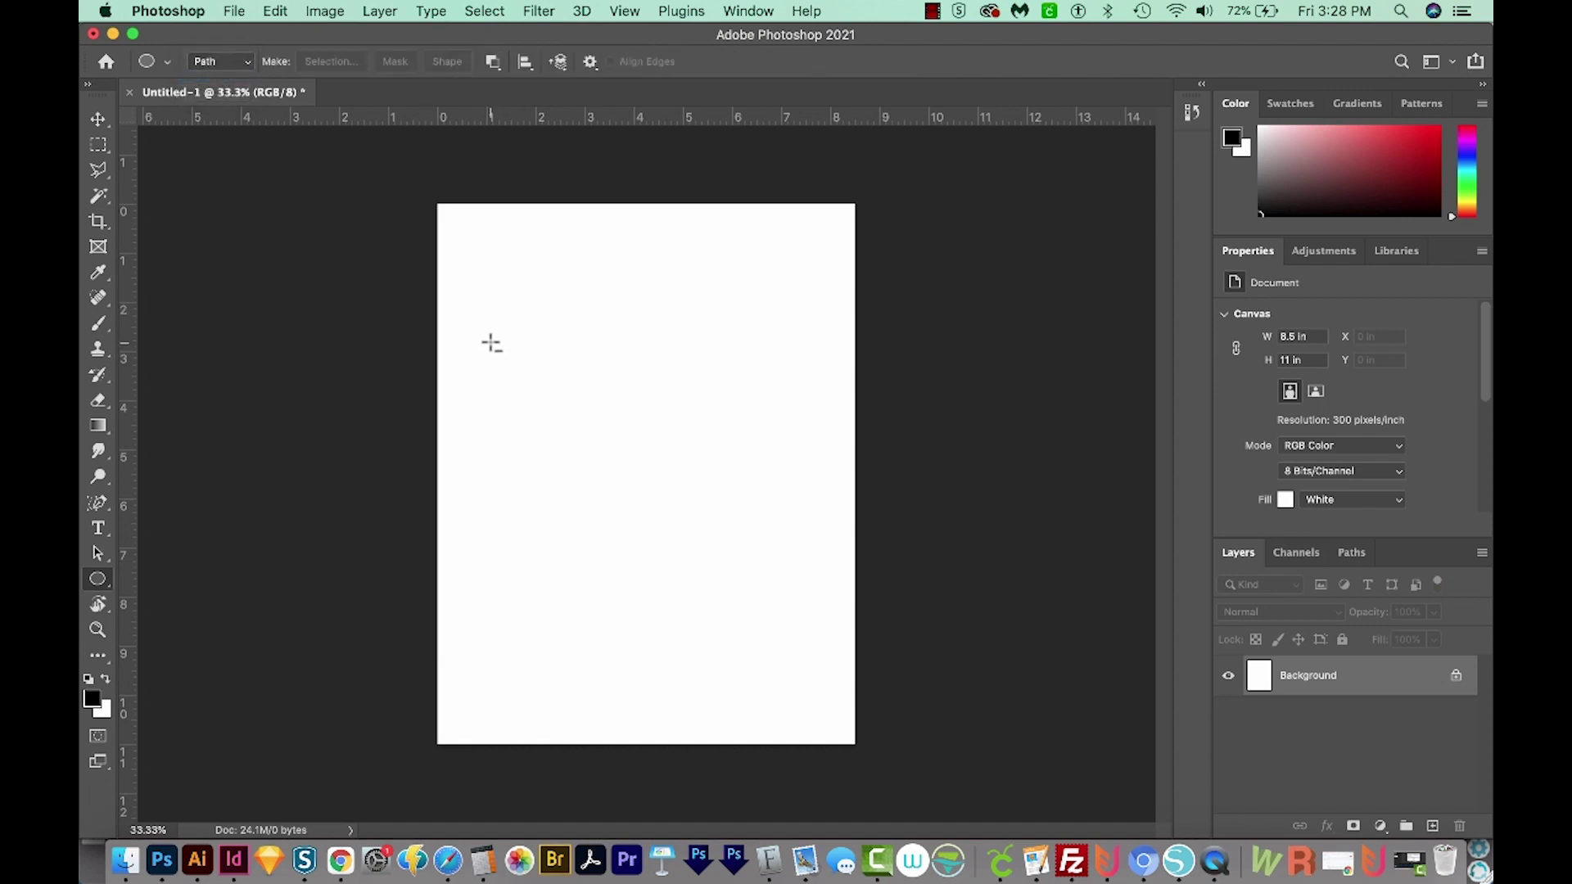
pyautogui.moveTo(503, 324); pyautogui.dragTo(801, 605)
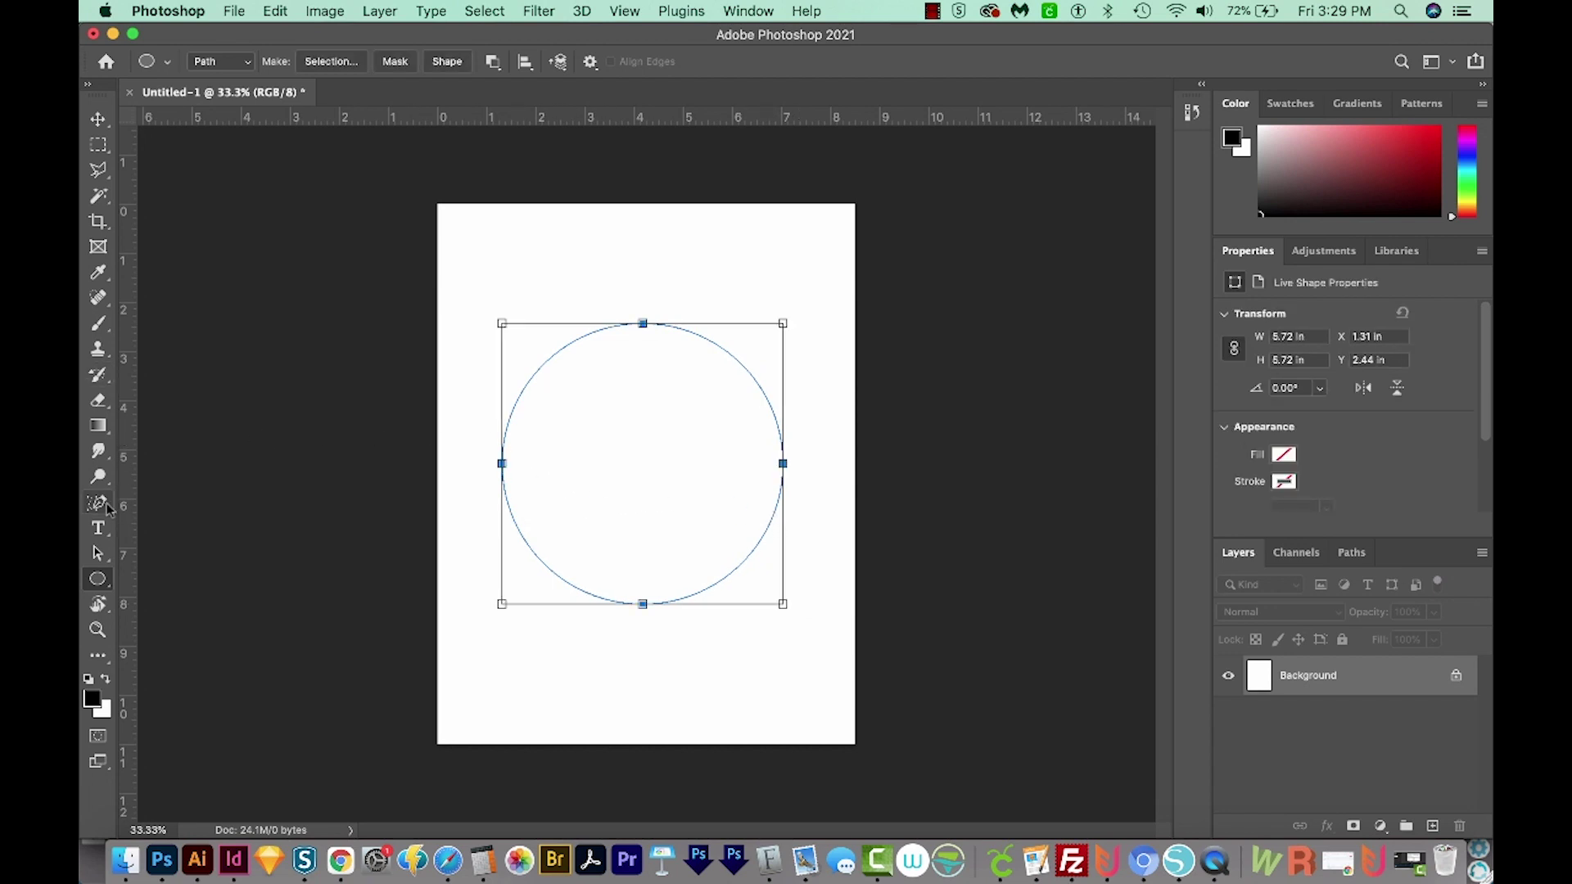
# Add the horizontal text "Hello world" along the upper-left part of the circular path
pyautogui.click(98, 531)
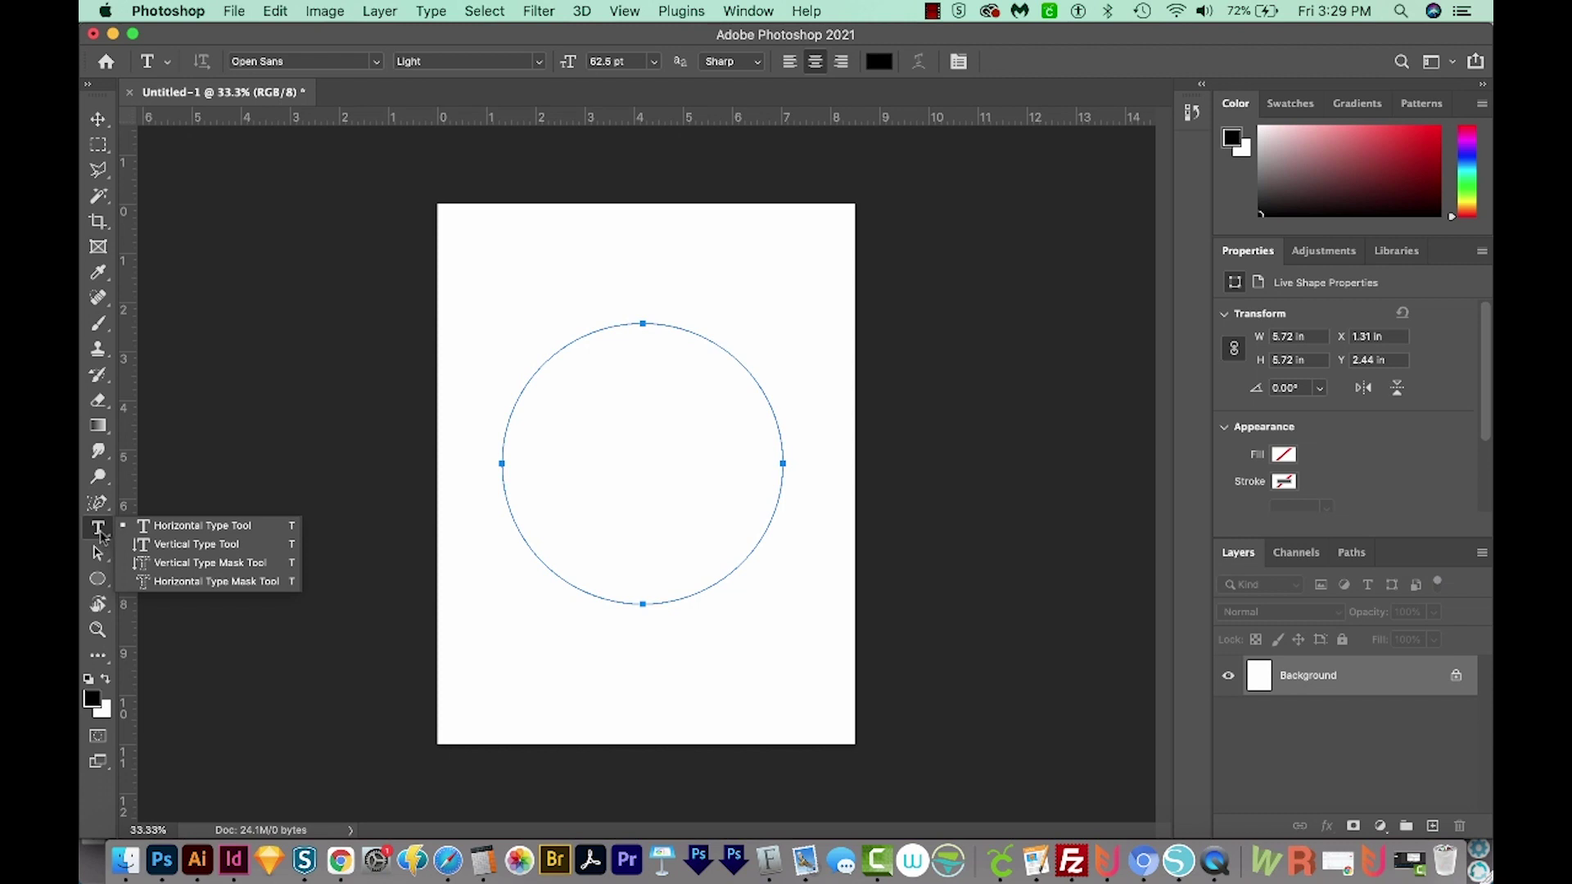
pyautogui.click(239, 531)
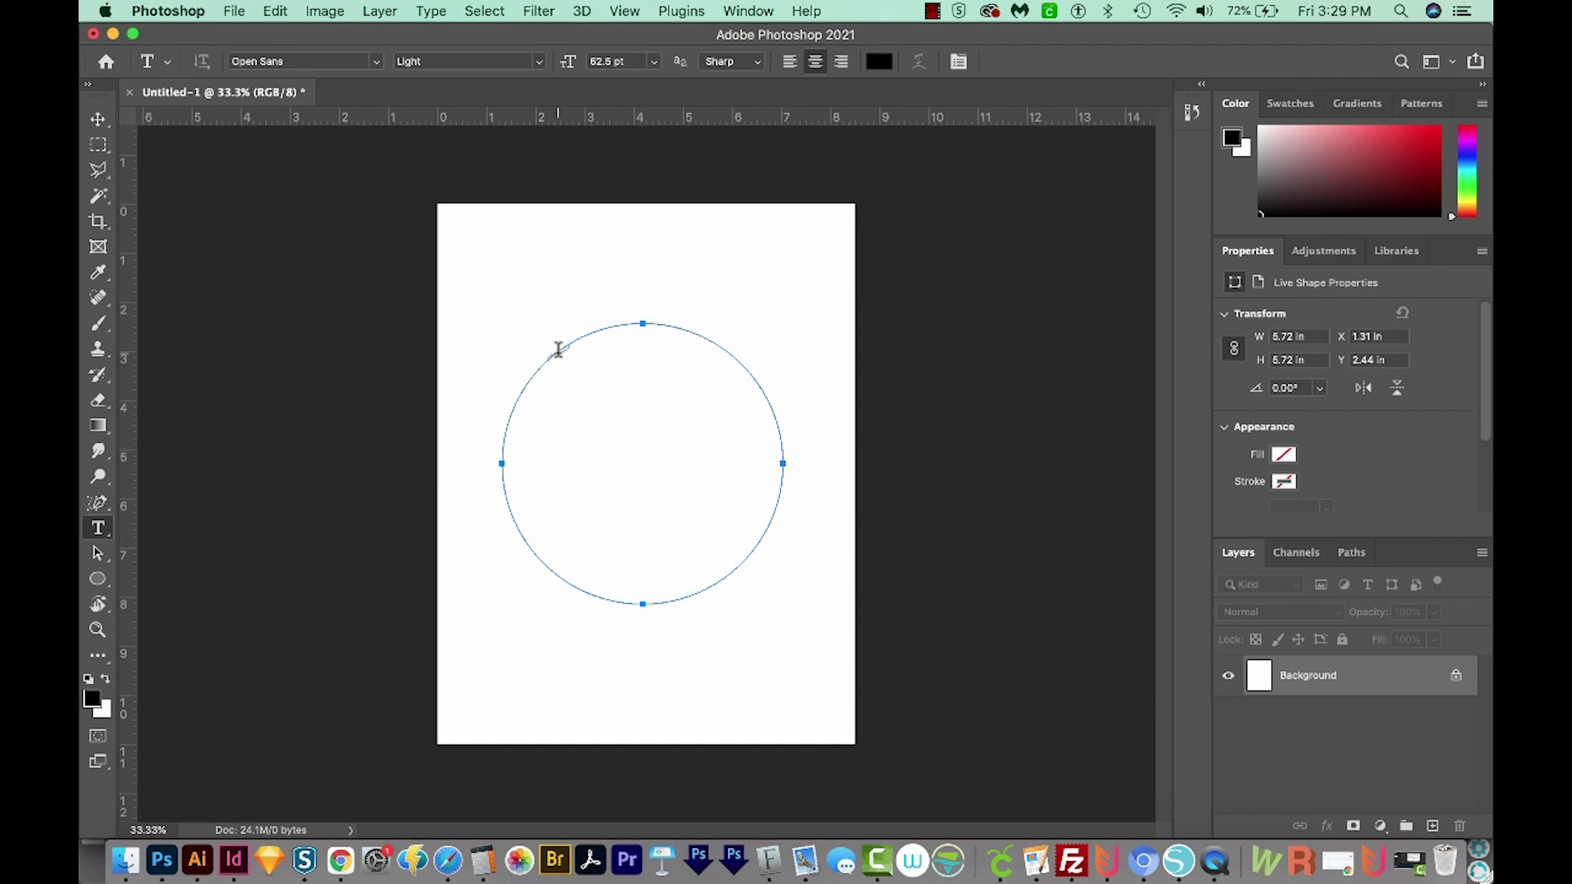
pyautogui.click(558, 349)
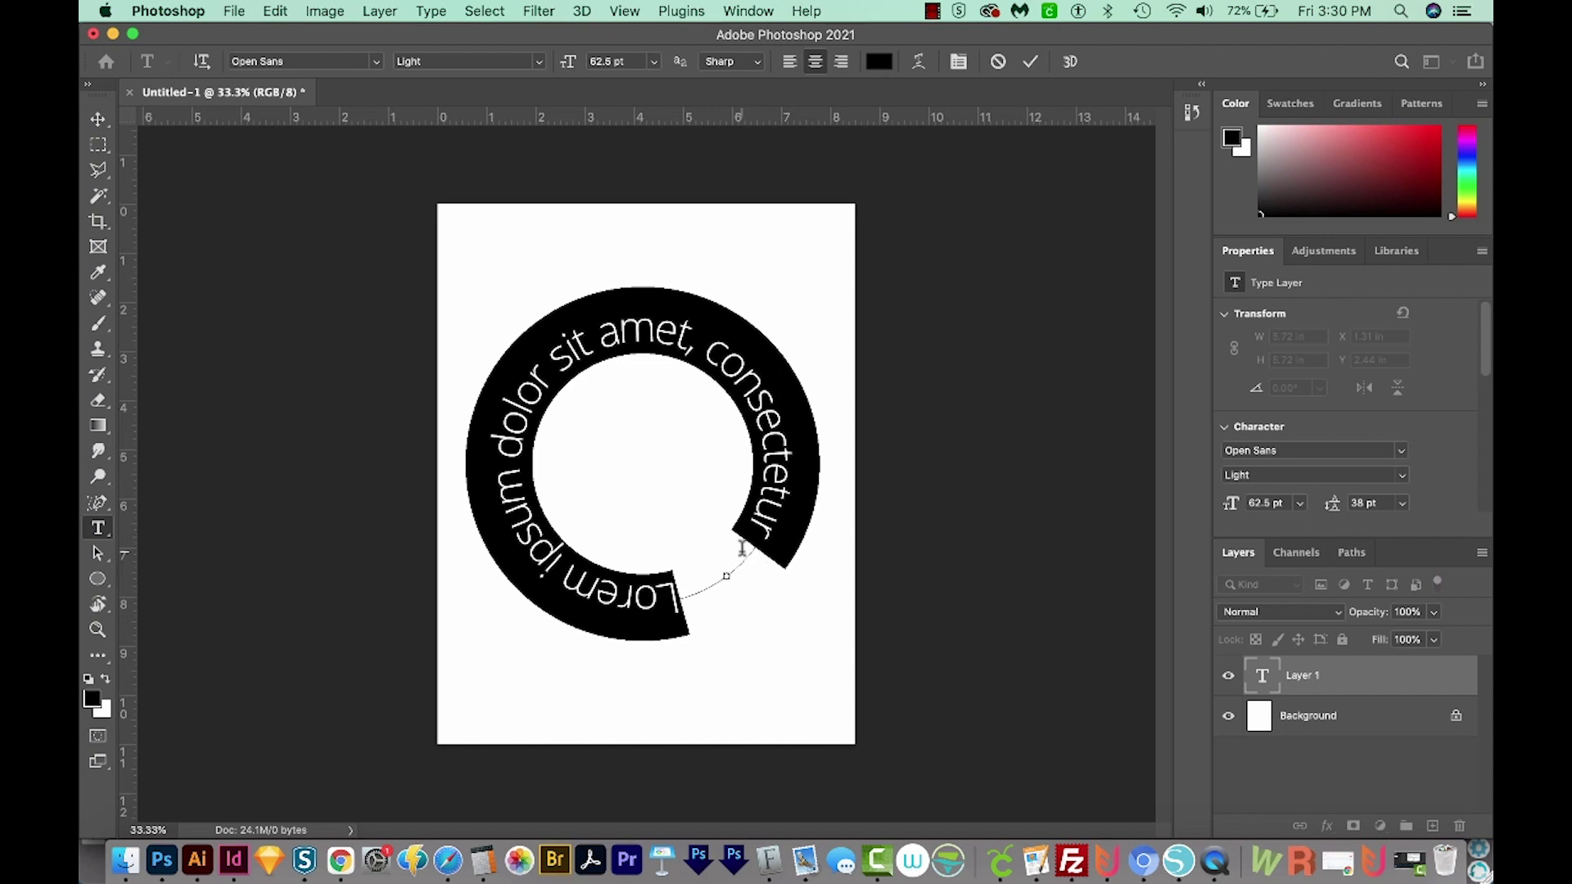
pyautogui.write('H')
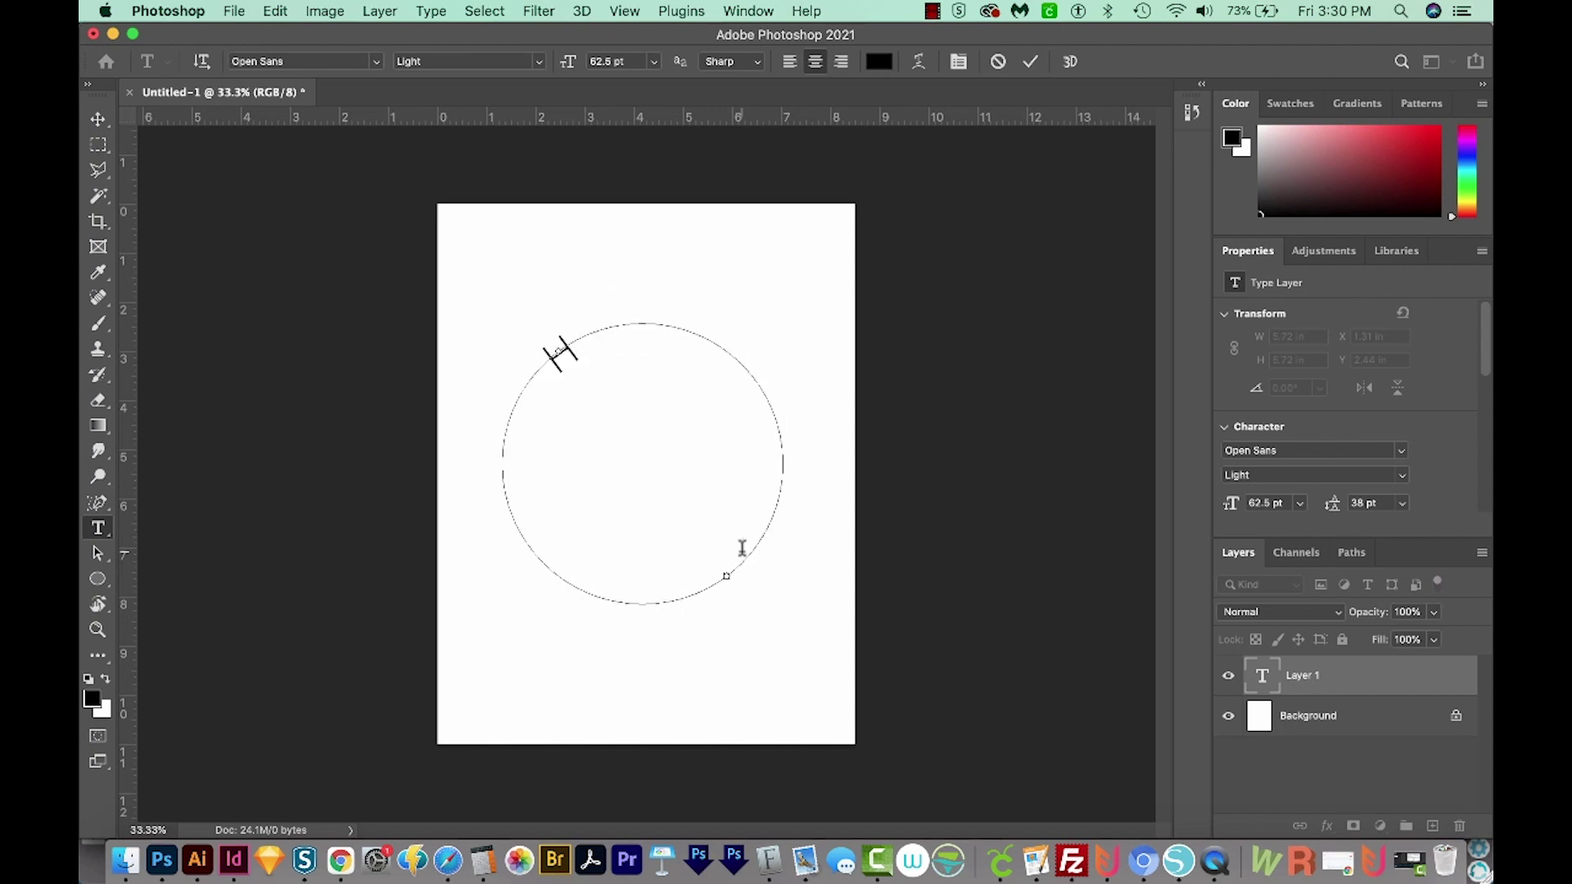
pyautogui.write('ello world')
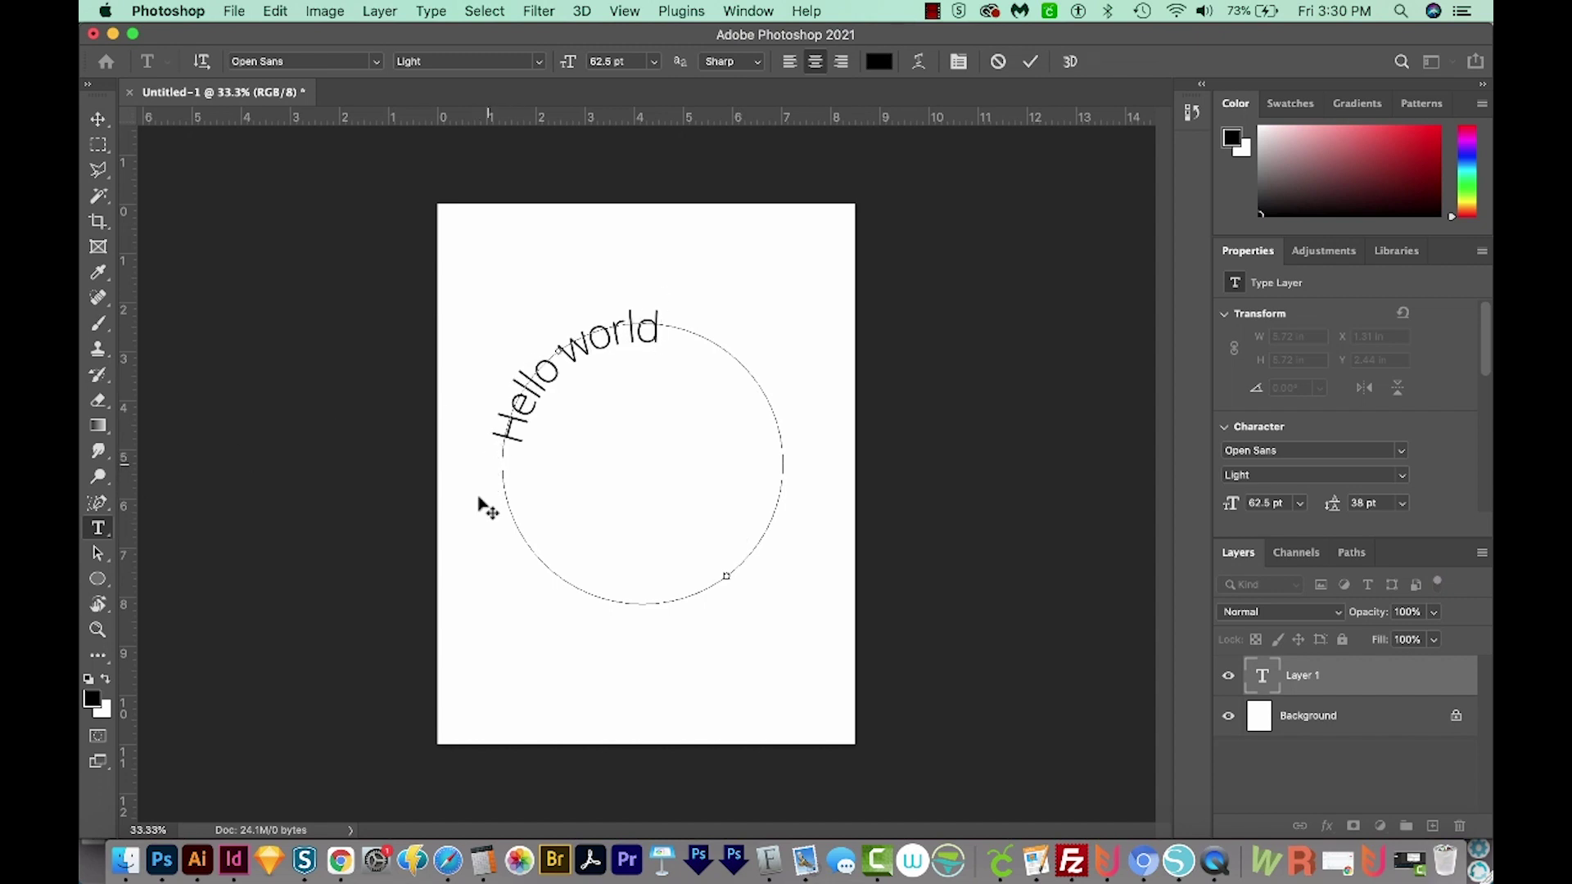
# Select the text path's anchor points, try moving the circle's right-hand anchor, and undo that move
pyautogui.click(92, 548)
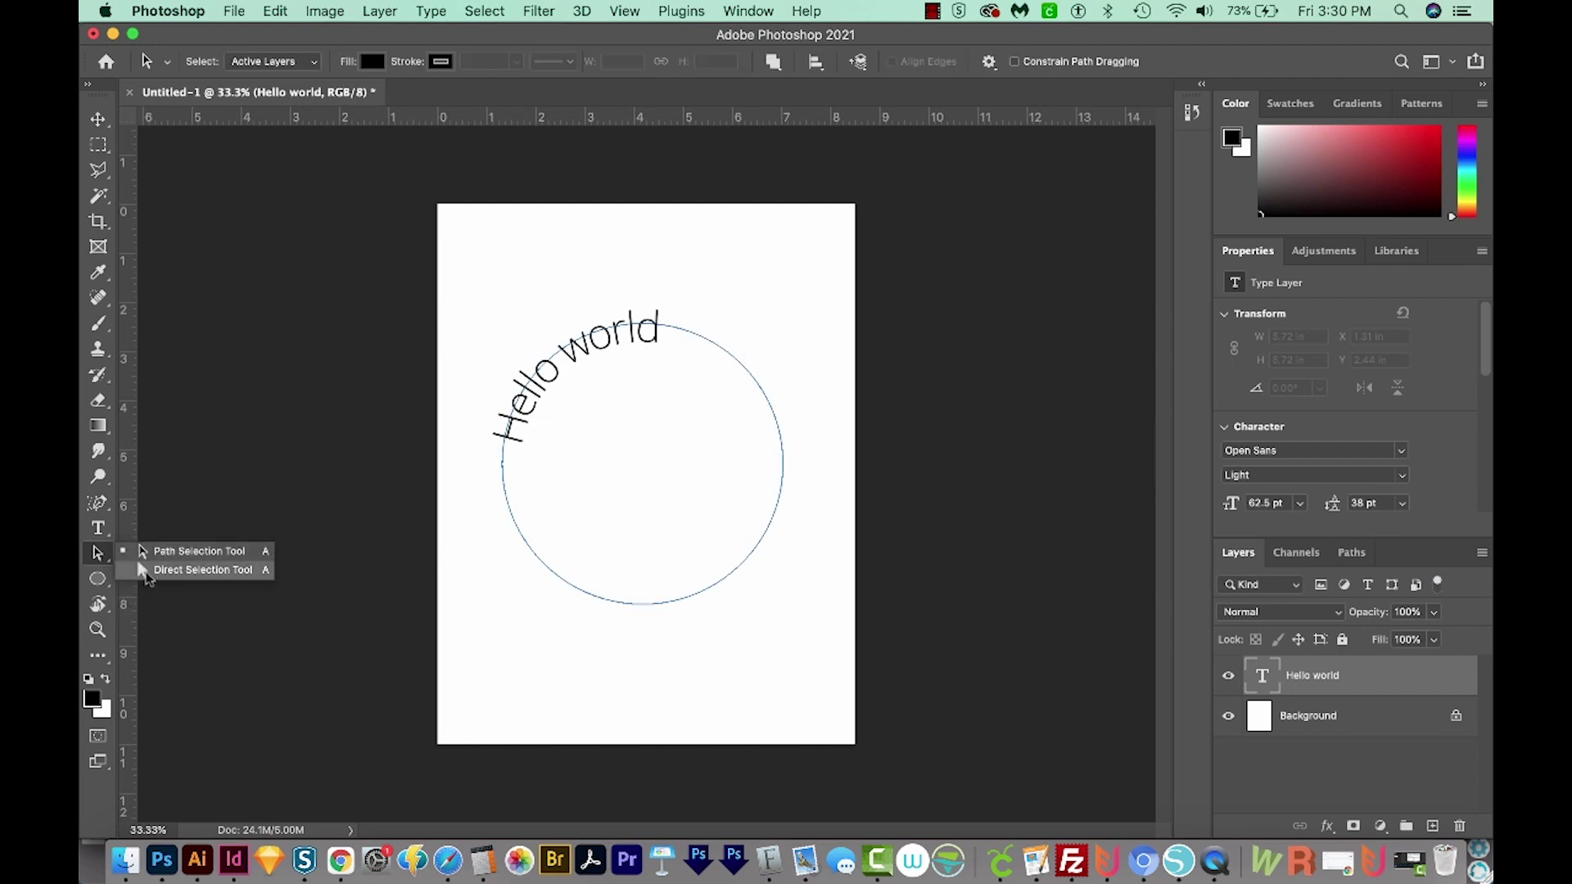
pyautogui.click(201, 553)
pyautogui.click(524, 389)
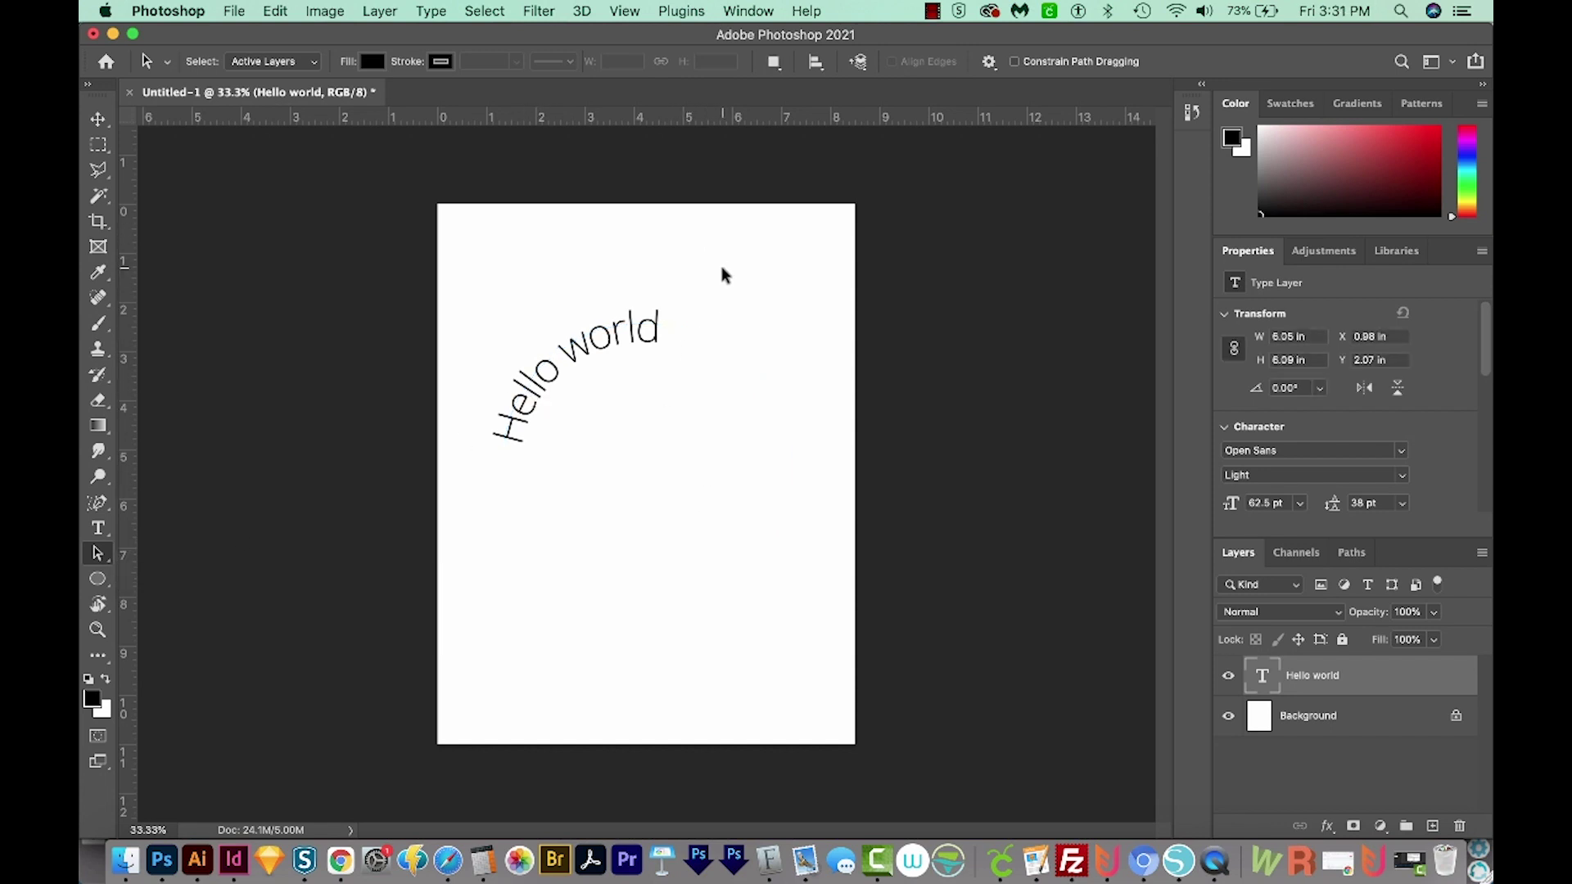
pyautogui.moveTo(723, 271); pyautogui.dragTo(508, 496)
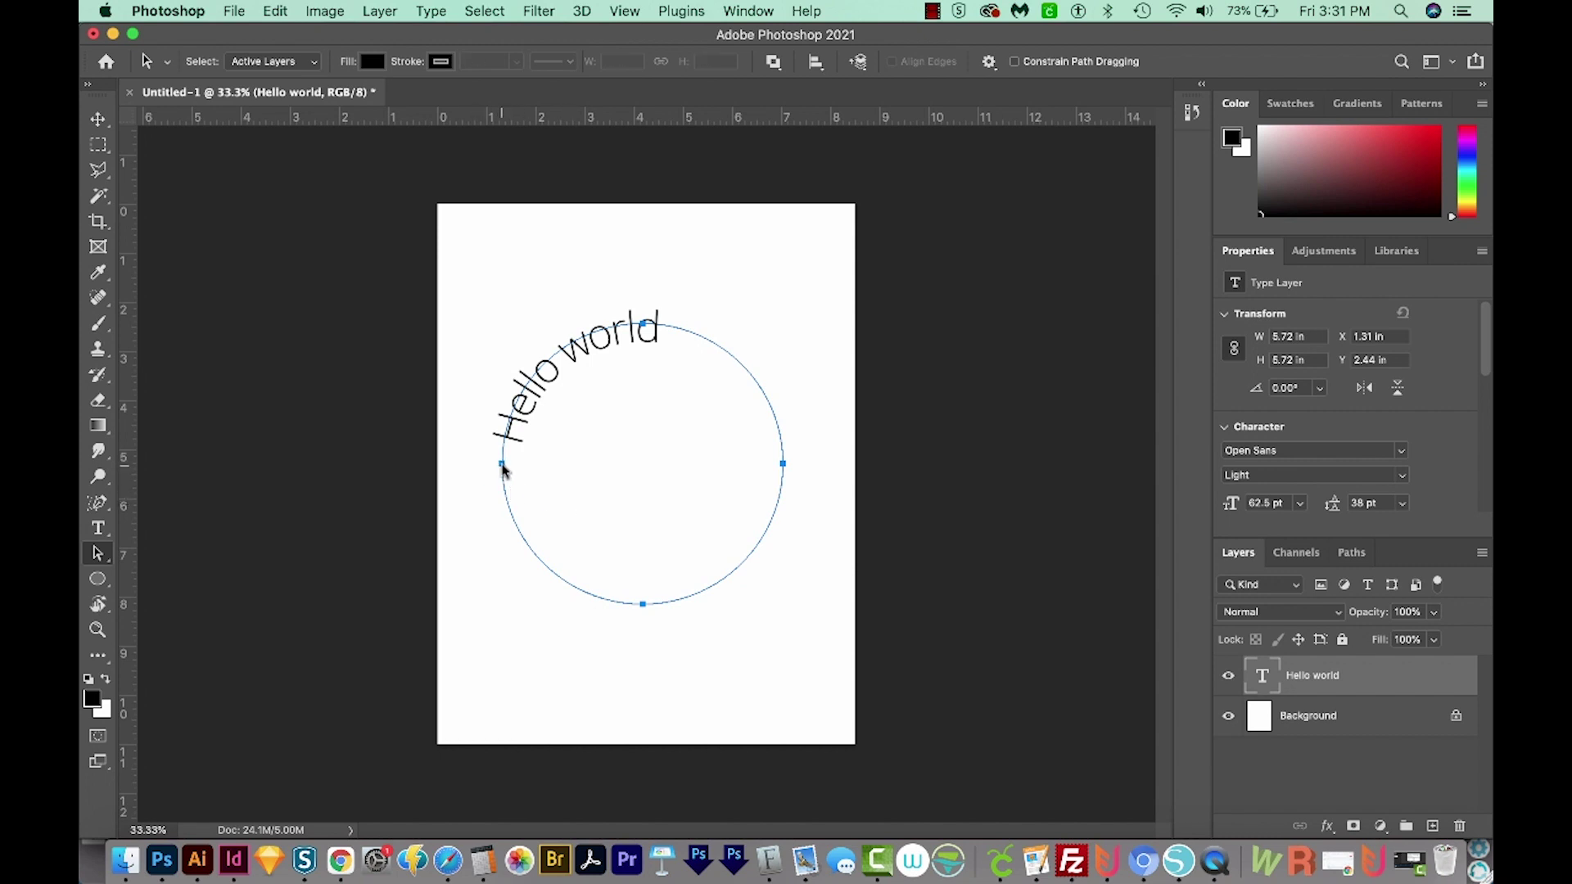
pyautogui.moveTo(783, 463)
pyautogui.mouseDown()
pyautogui.moveTo(808, 451)
pyautogui.moveTo(762, 482)
pyautogui.moveTo(803, 491)
pyautogui.moveTo(780, 473)
pyautogui.mouseUp()
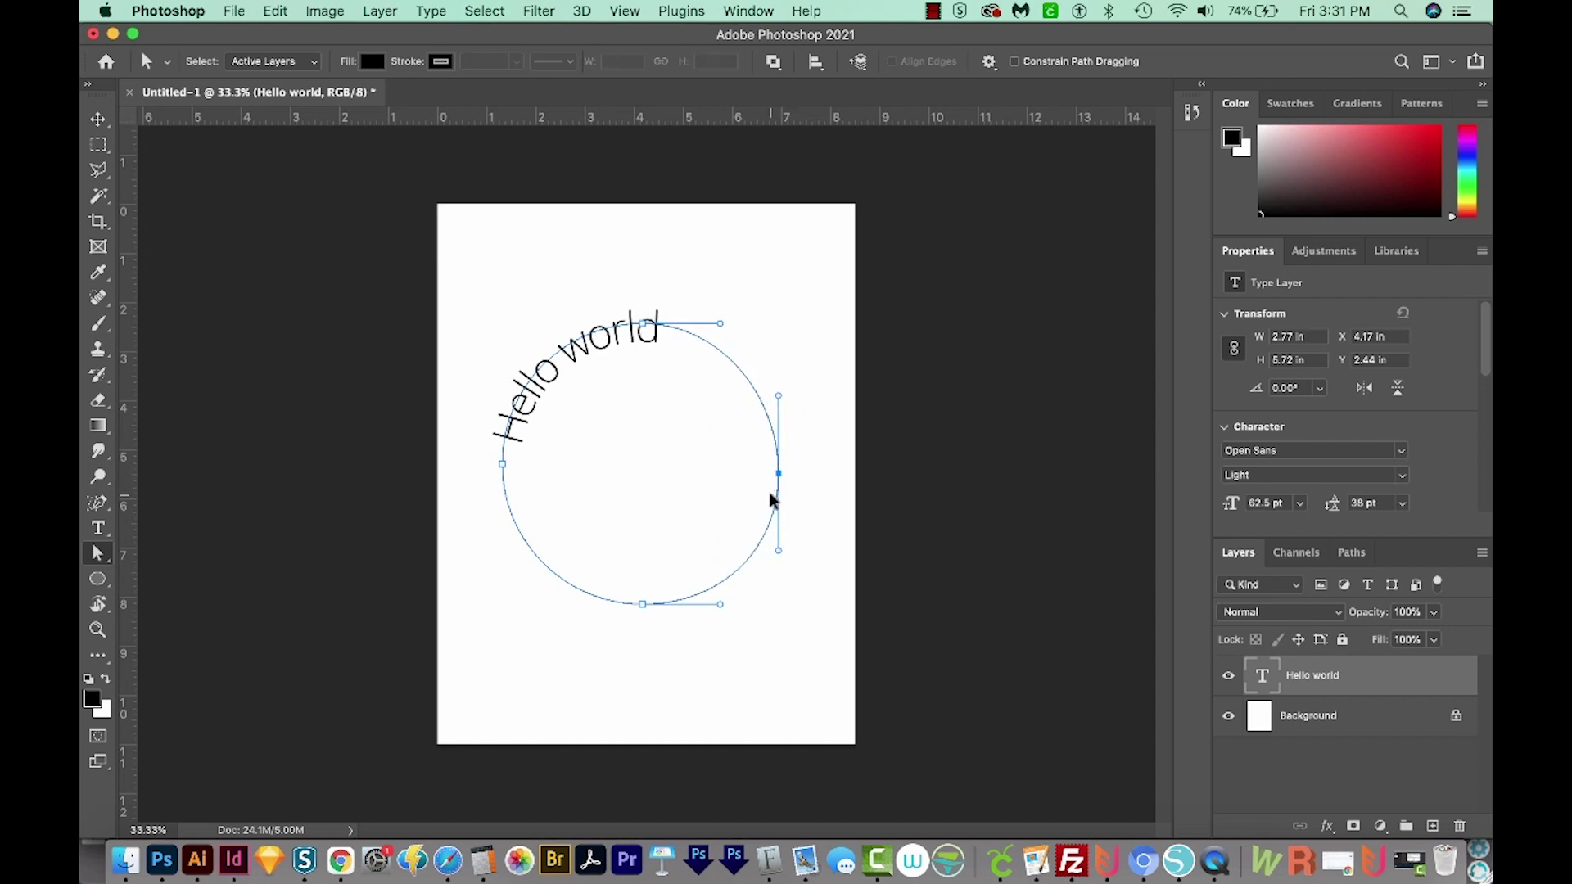
pyautogui.press('super+z')
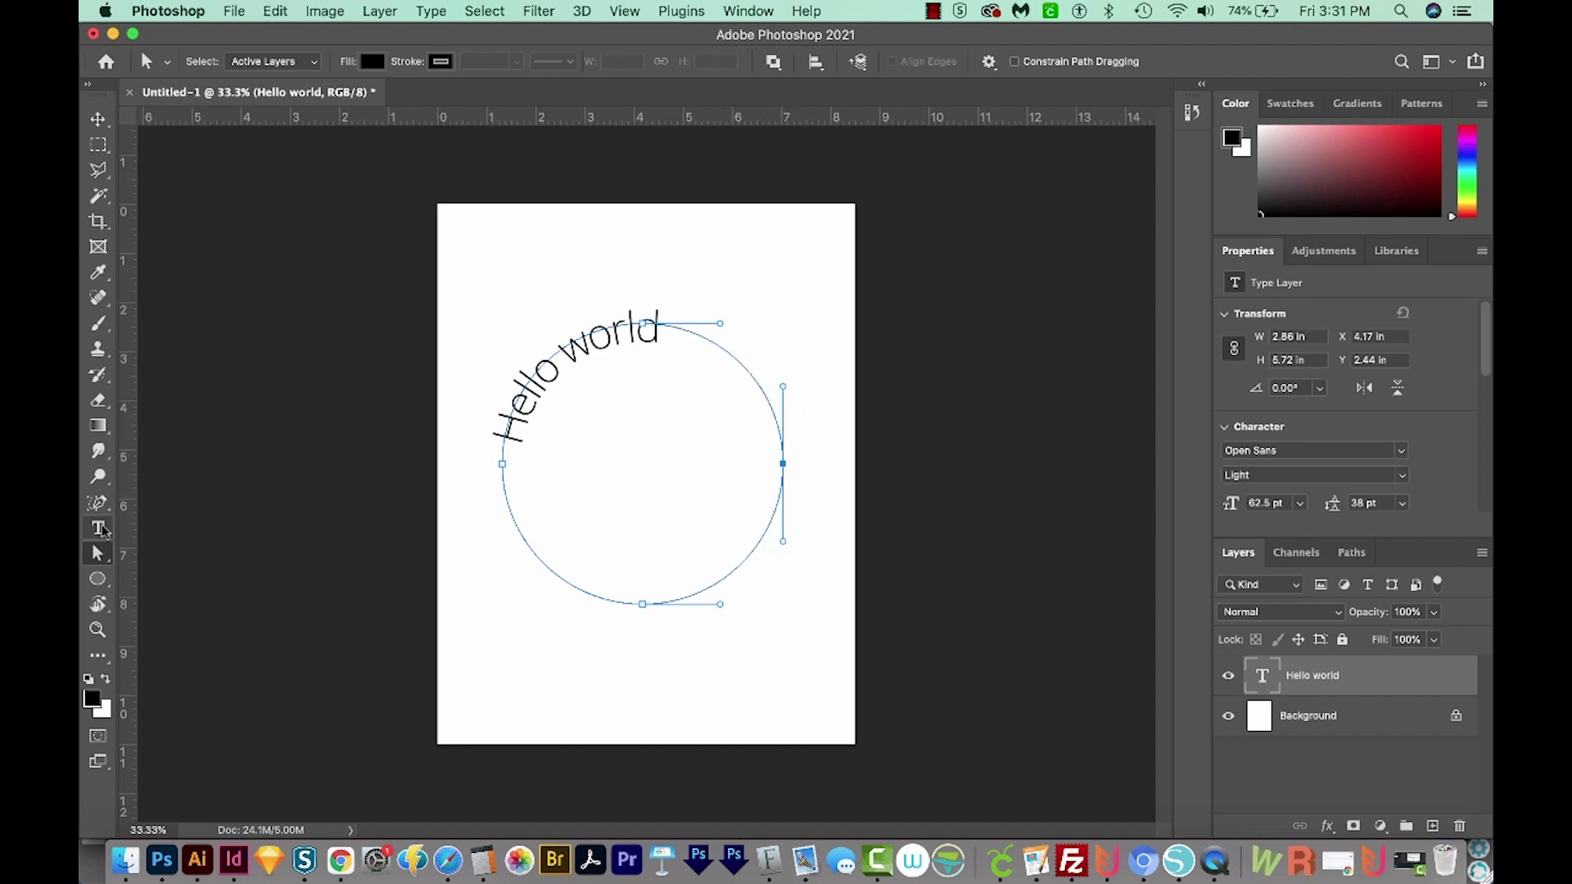
# Slide the "Hello world" text along the circle so it is centred at the top
pyautogui.click(100, 530)
pyautogui.moveTo(544, 380); pyautogui.dragTo(640, 334)
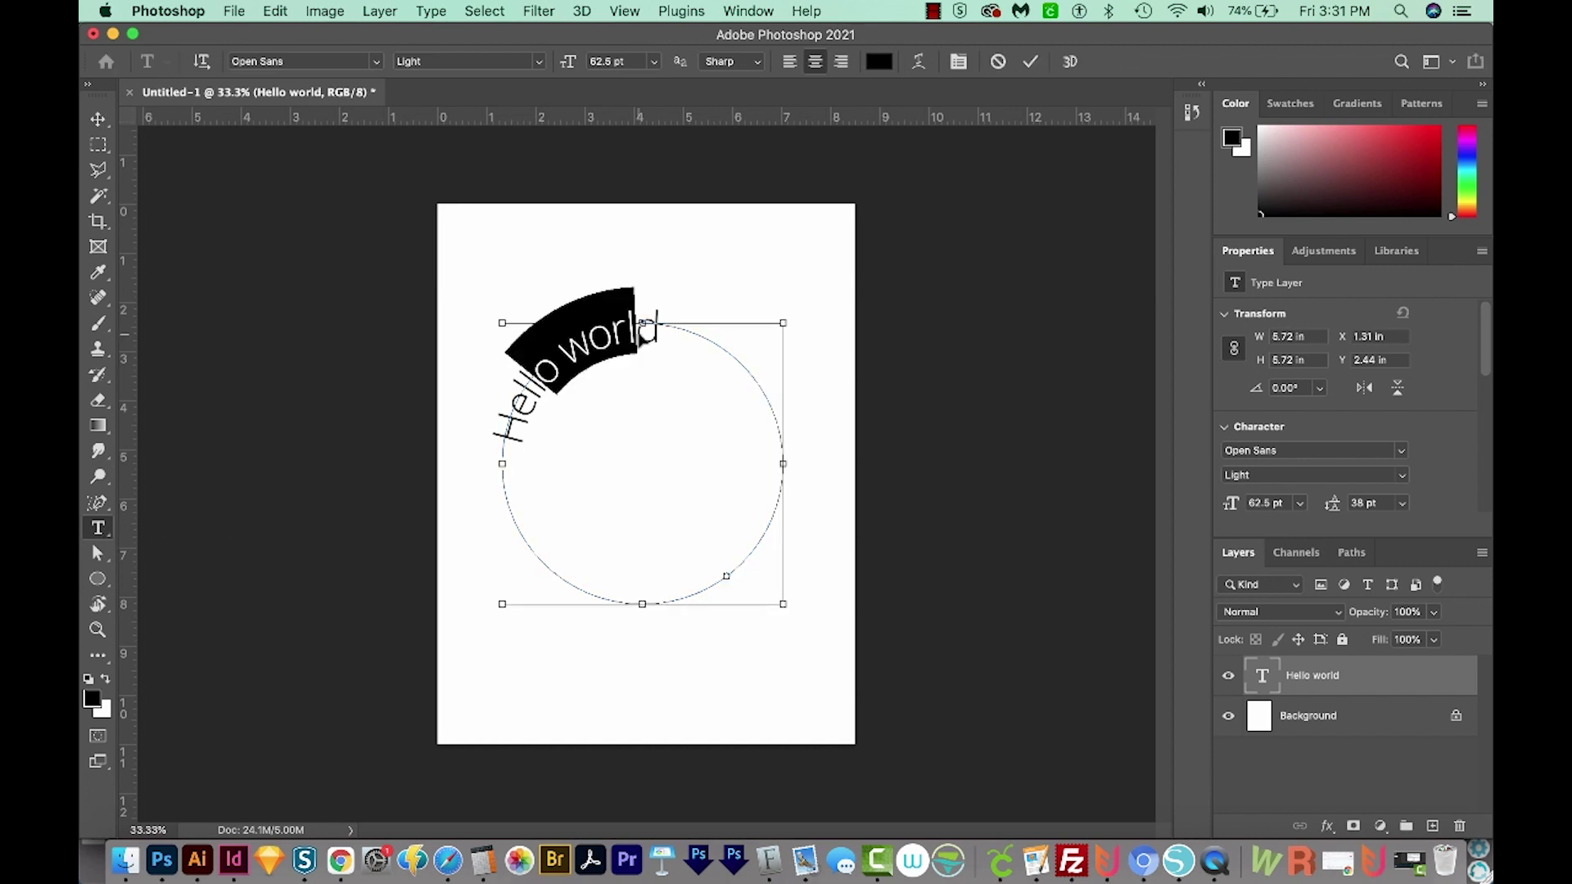
pyautogui.press('super+a')
pyautogui.click(97, 554)
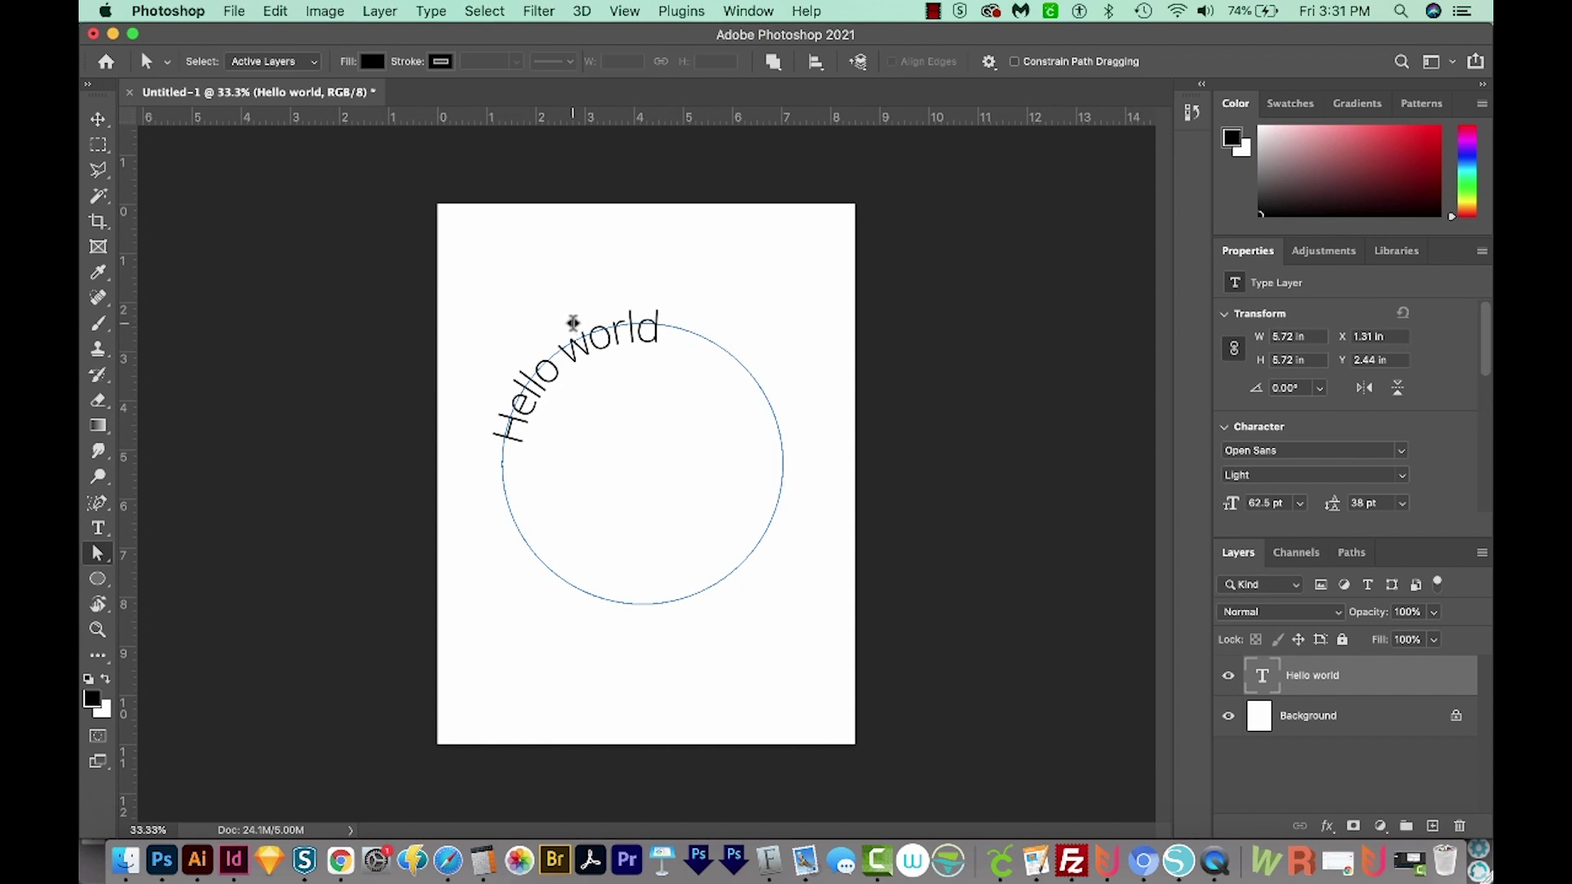
pyautogui.moveTo(573, 322); pyautogui.dragTo(636, 341)
pyautogui.moveTo(643, 282); pyautogui.dragTo(643, 282)
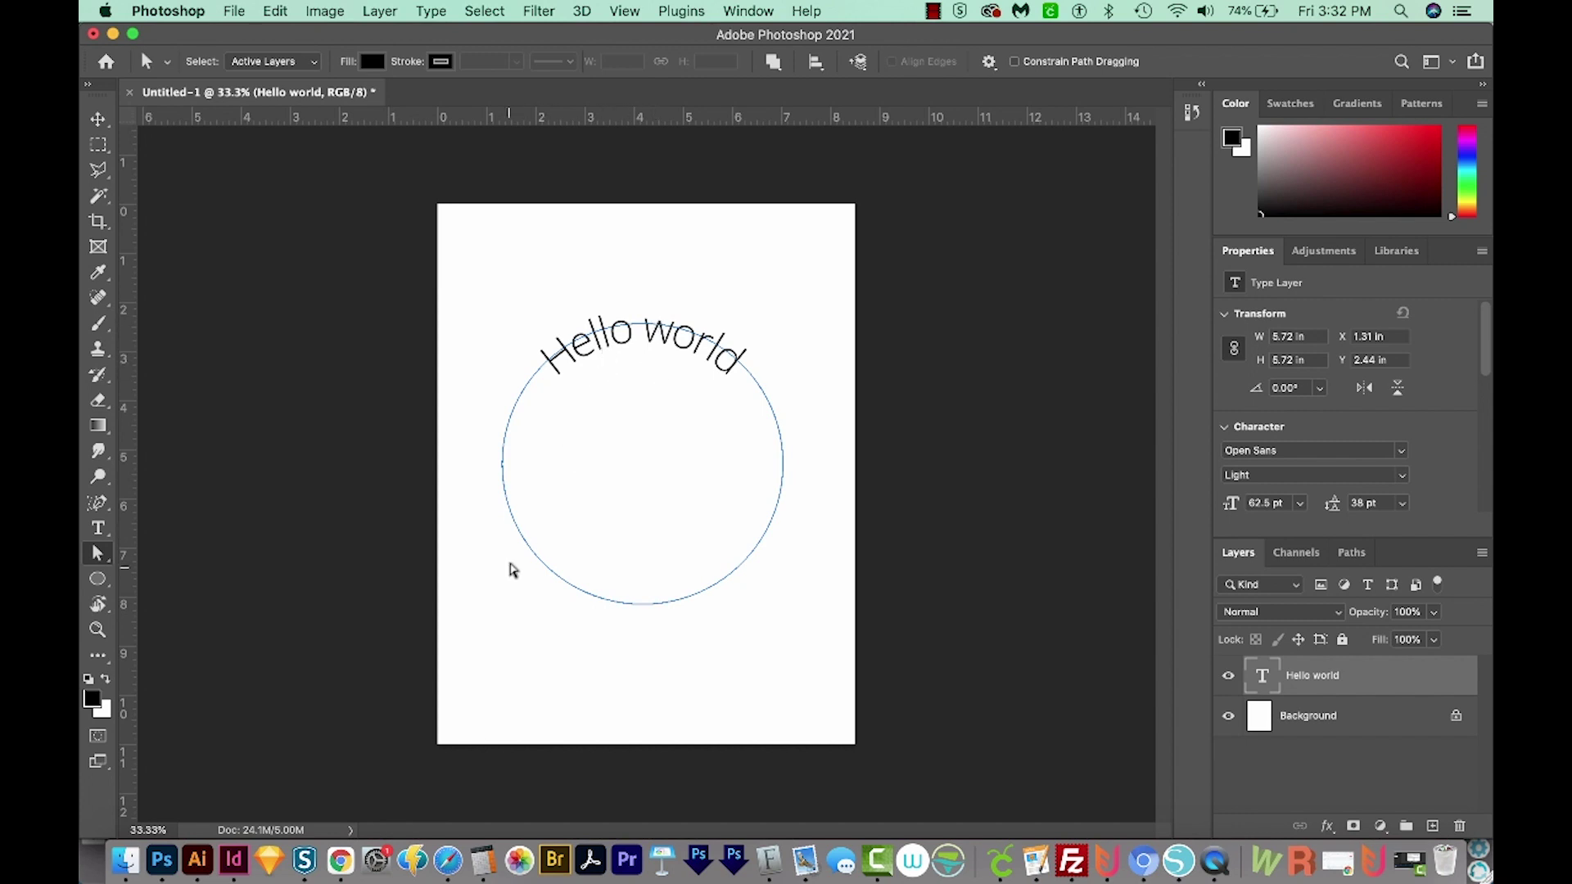
# Try sliding the text around the circle to the bottom, and undo the moves
pyautogui.moveTo(512, 570); pyautogui.dragTo(810, 263)
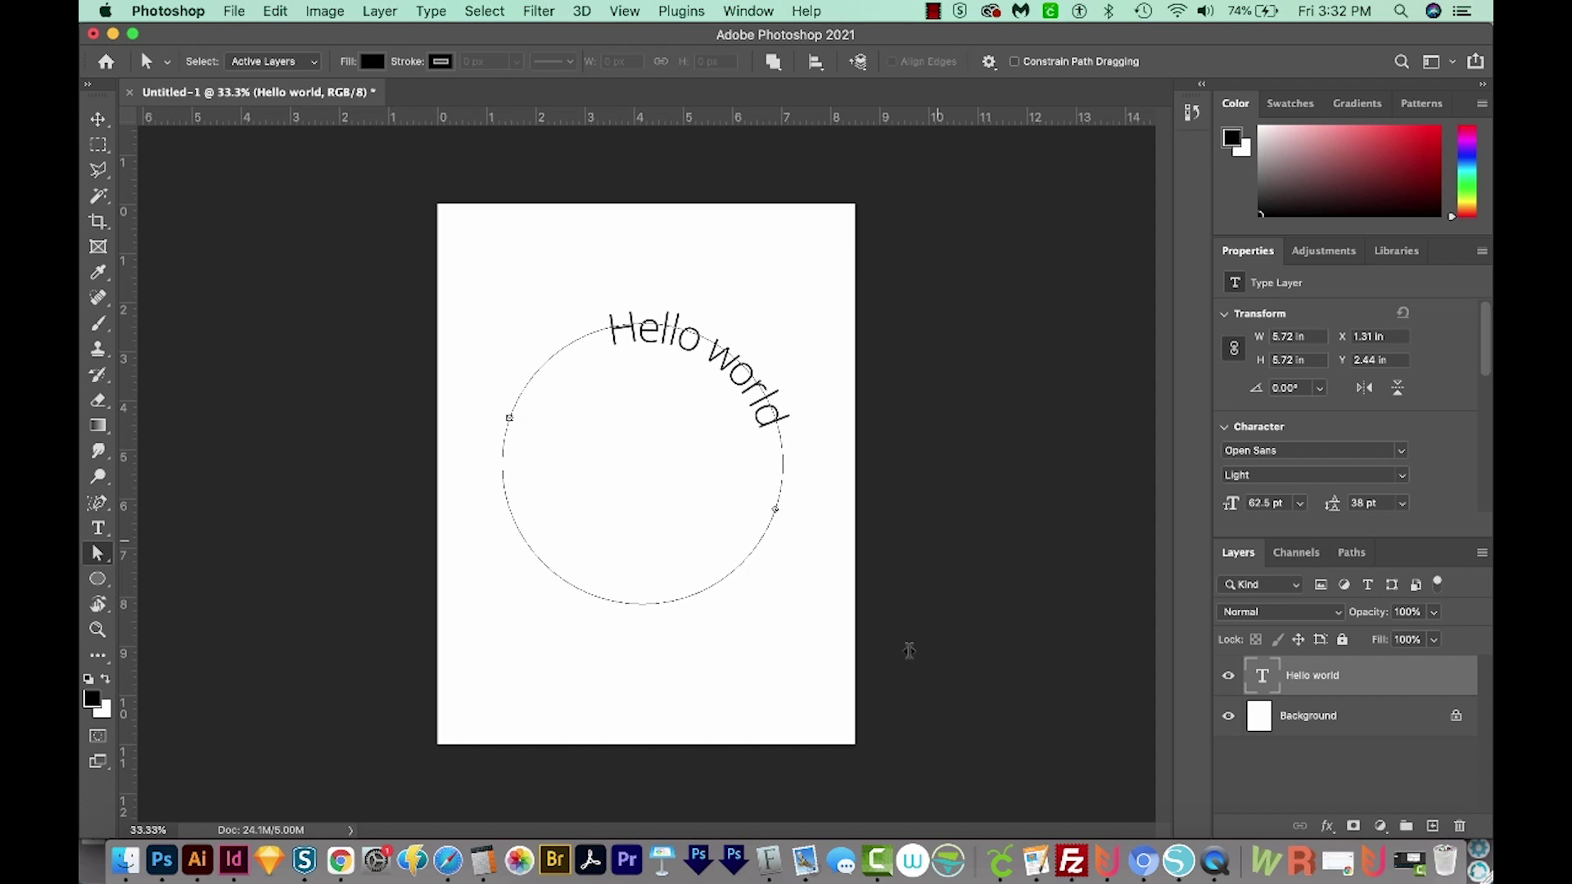
pyautogui.moveTo(908, 651); pyautogui.dragTo(670, 787)
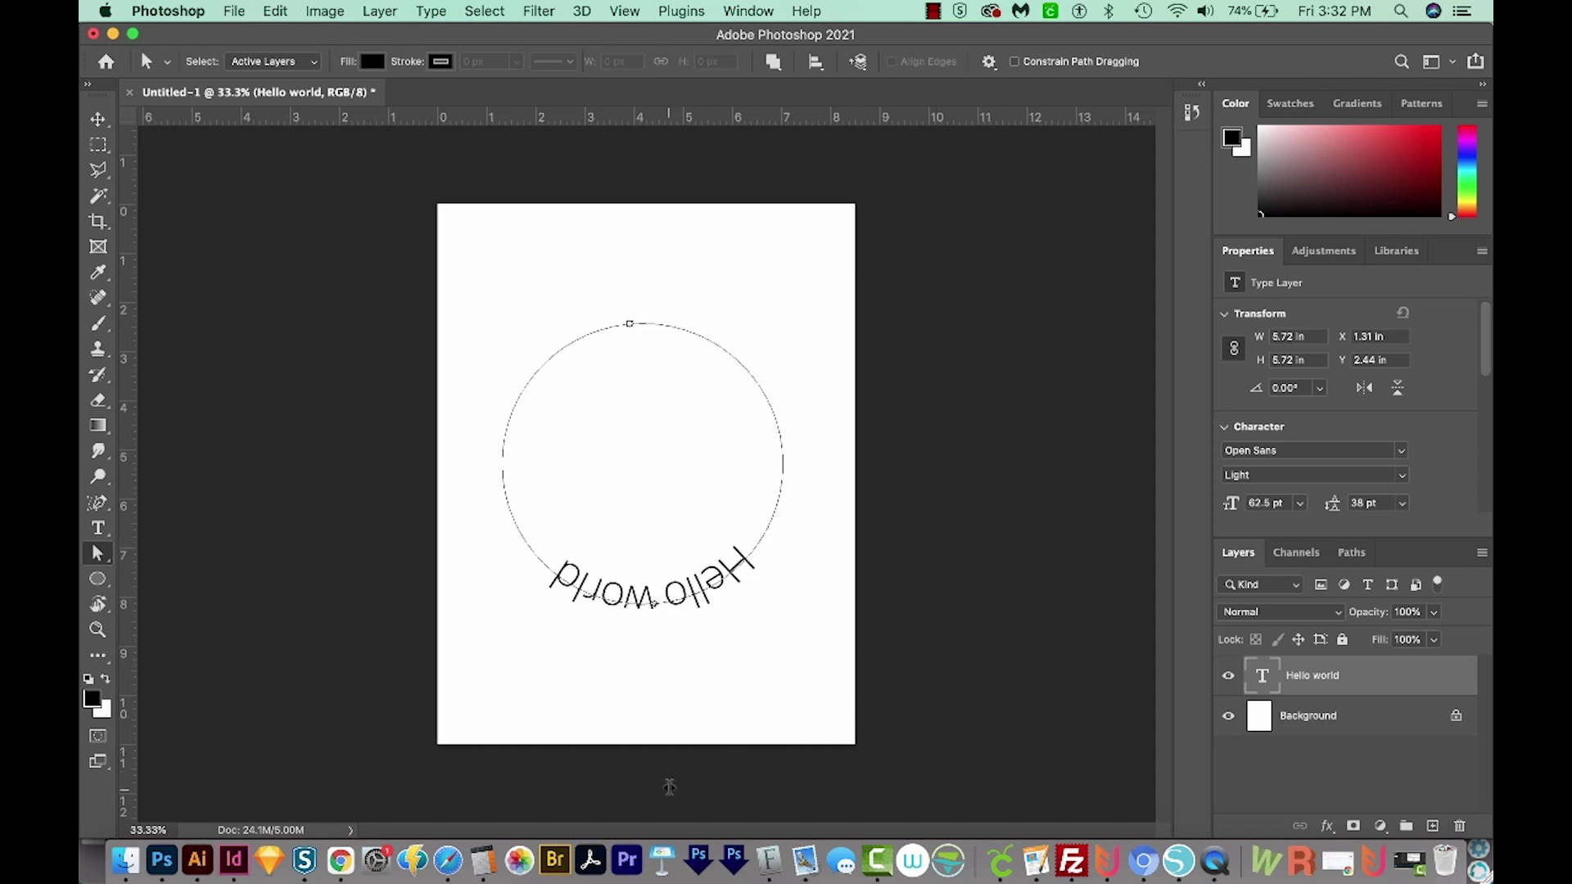
pyautogui.press('super+z')
pyautogui.press('super+z')
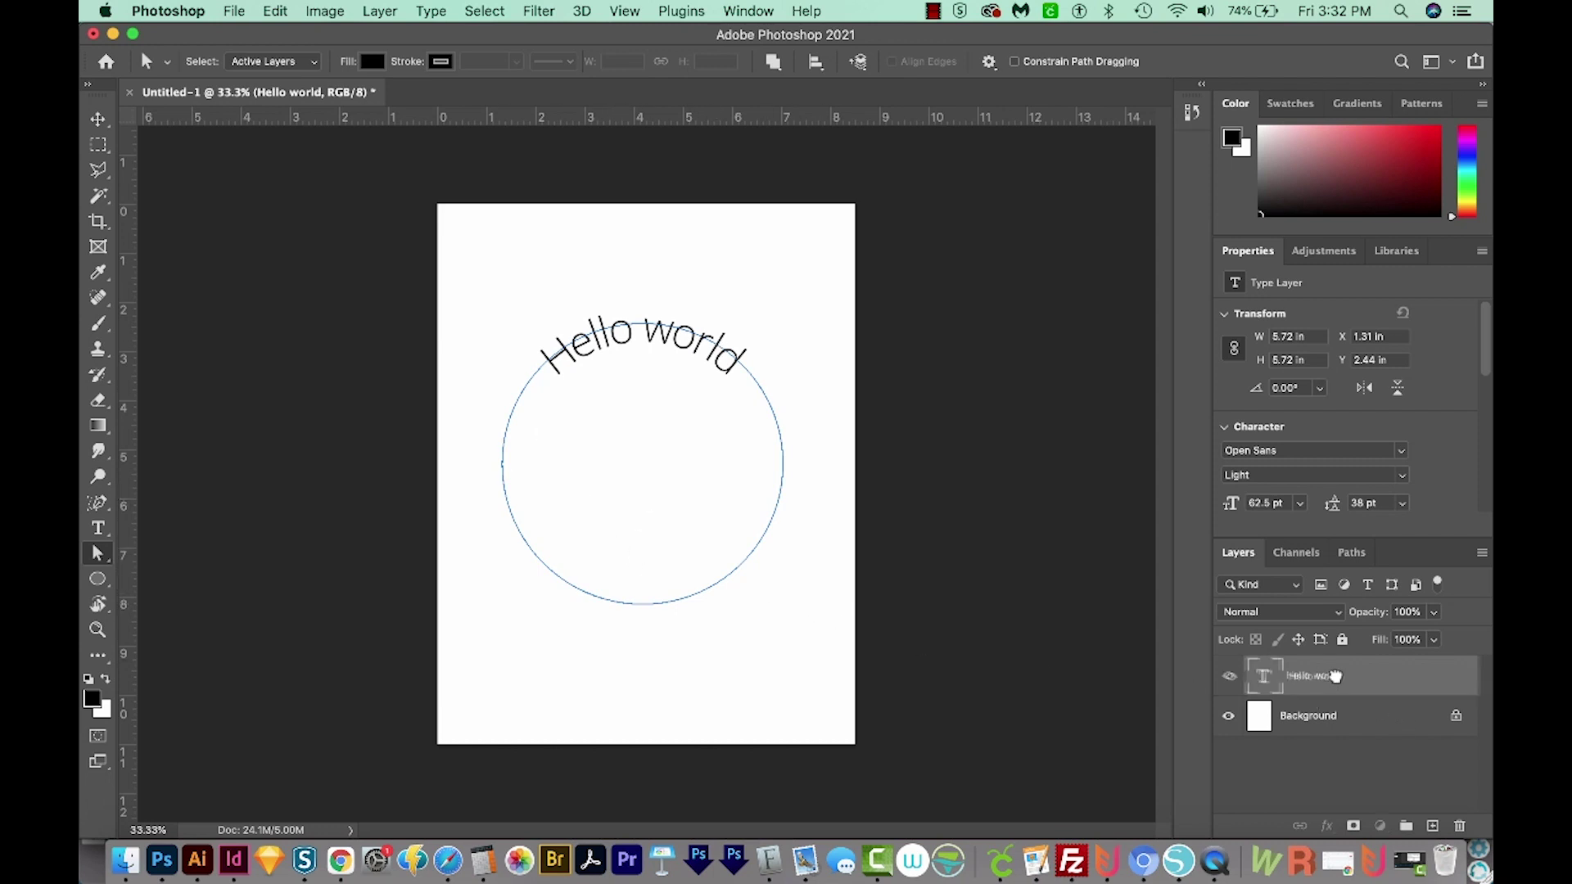
# Duplicate the "Hello world" layer and flip the copy across the path so it reads upright, centred at the circle's bottom
pyautogui.moveTo(1327, 681); pyautogui.dragTo(1432, 827)
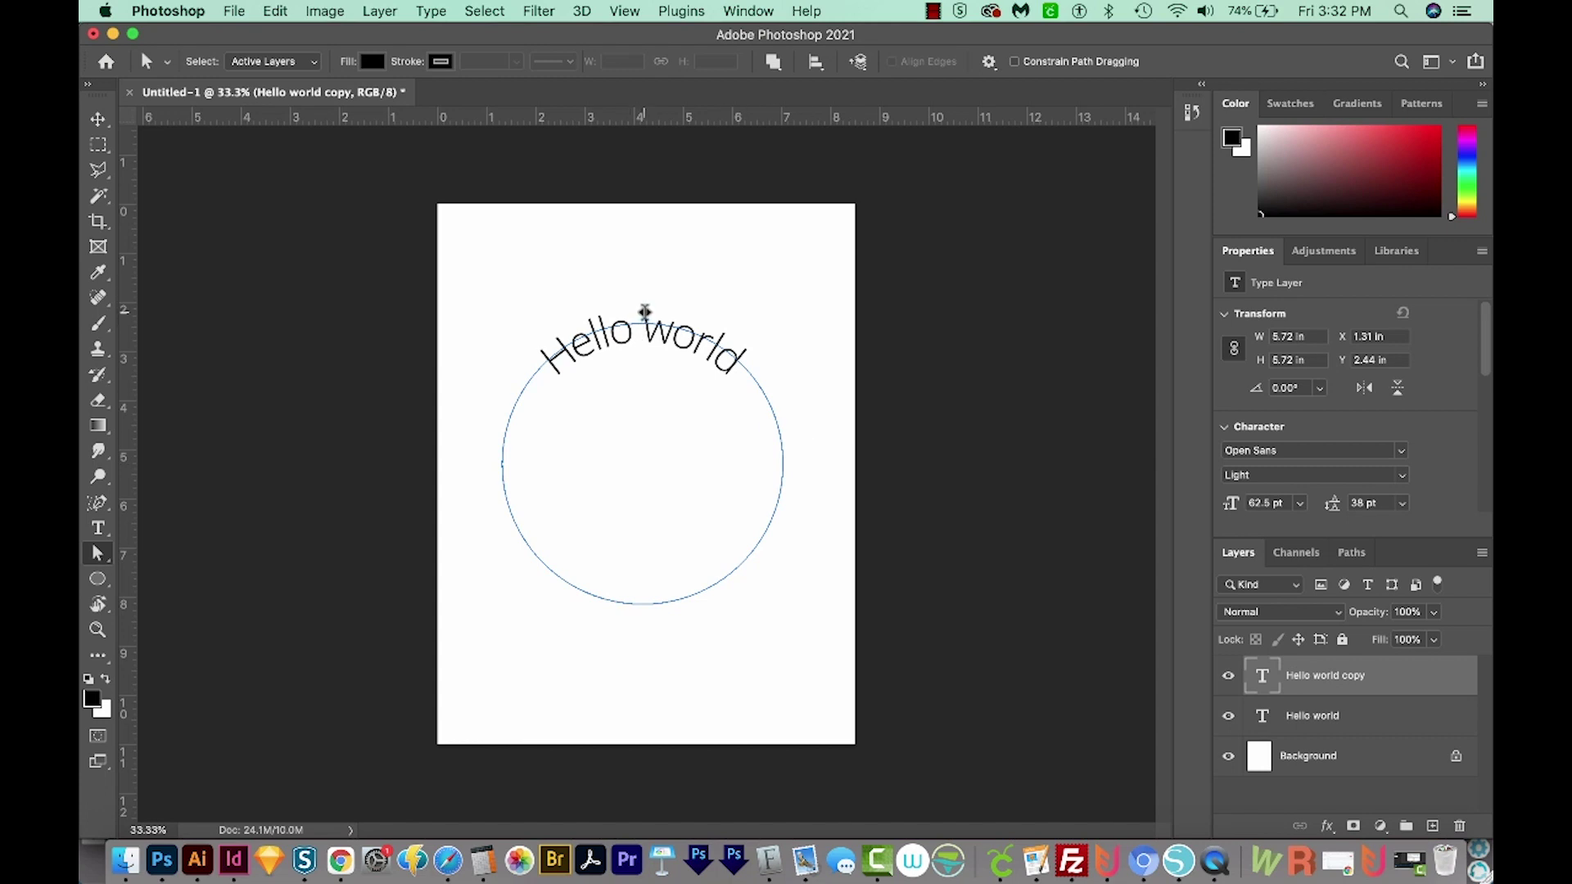
pyautogui.moveTo(645, 310); pyautogui.dragTo(639, 350)
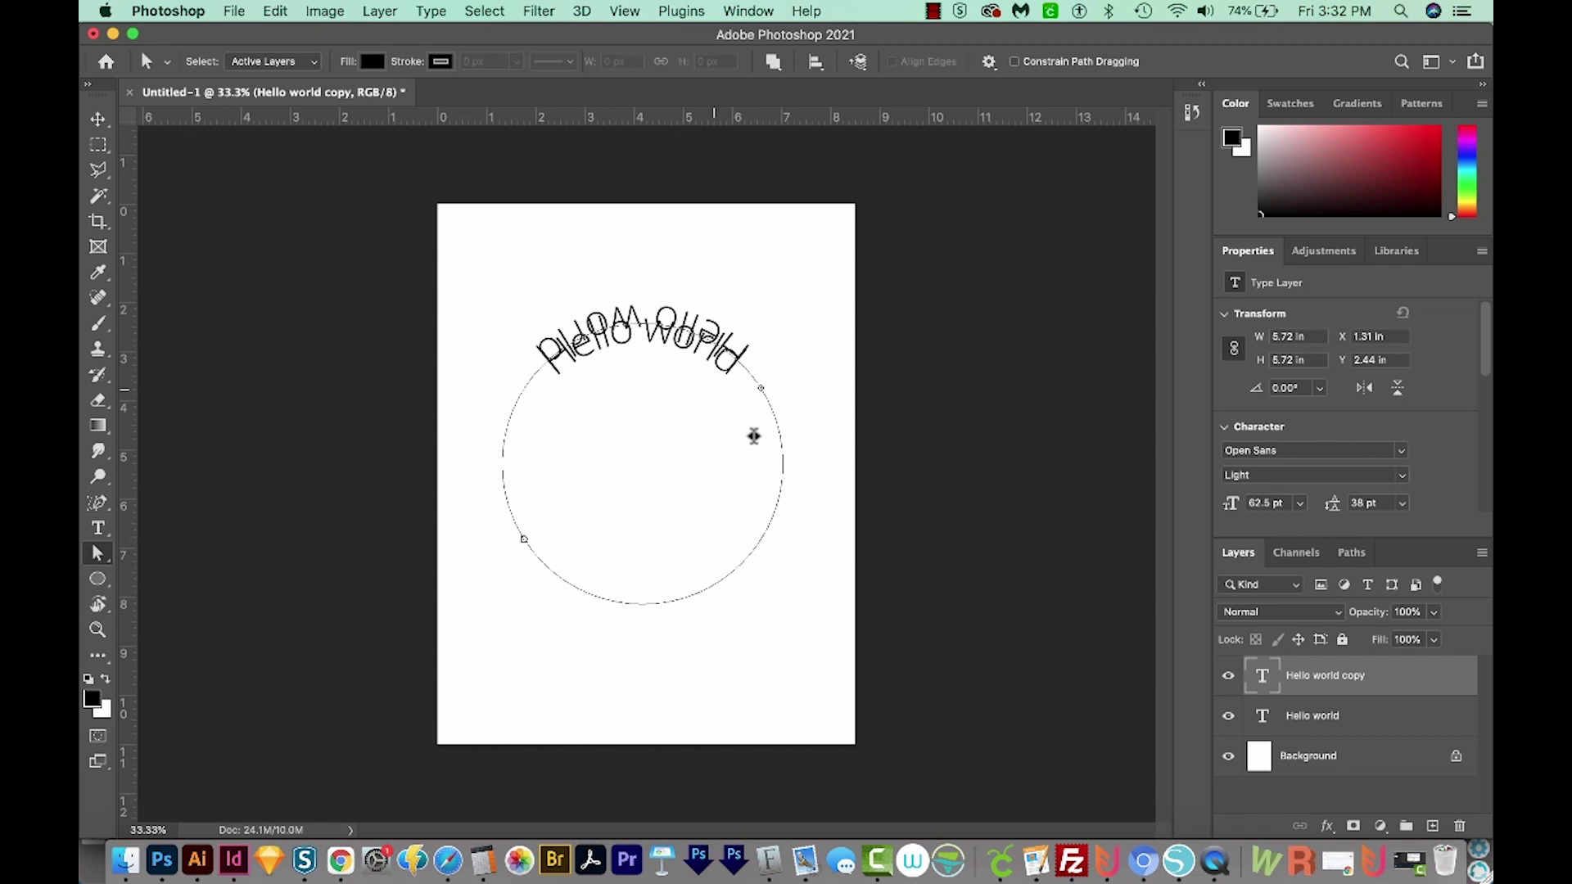
pyautogui.moveTo(664, 586); pyautogui.dragTo(641, 590)
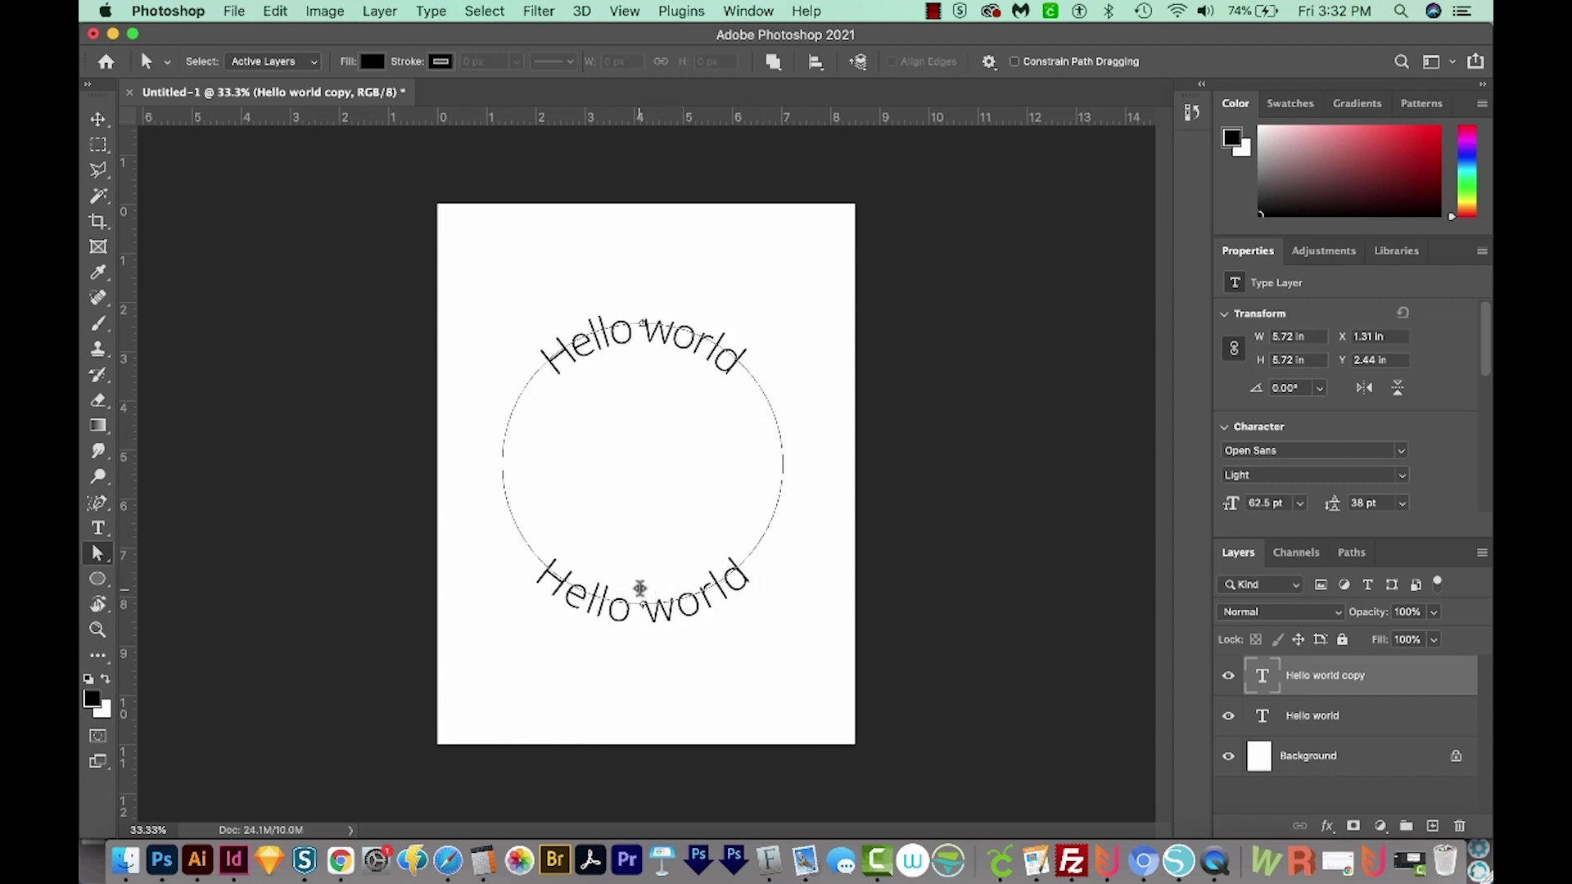
pyautogui.moveTo(638, 581); pyautogui.dragTo(636, 581)
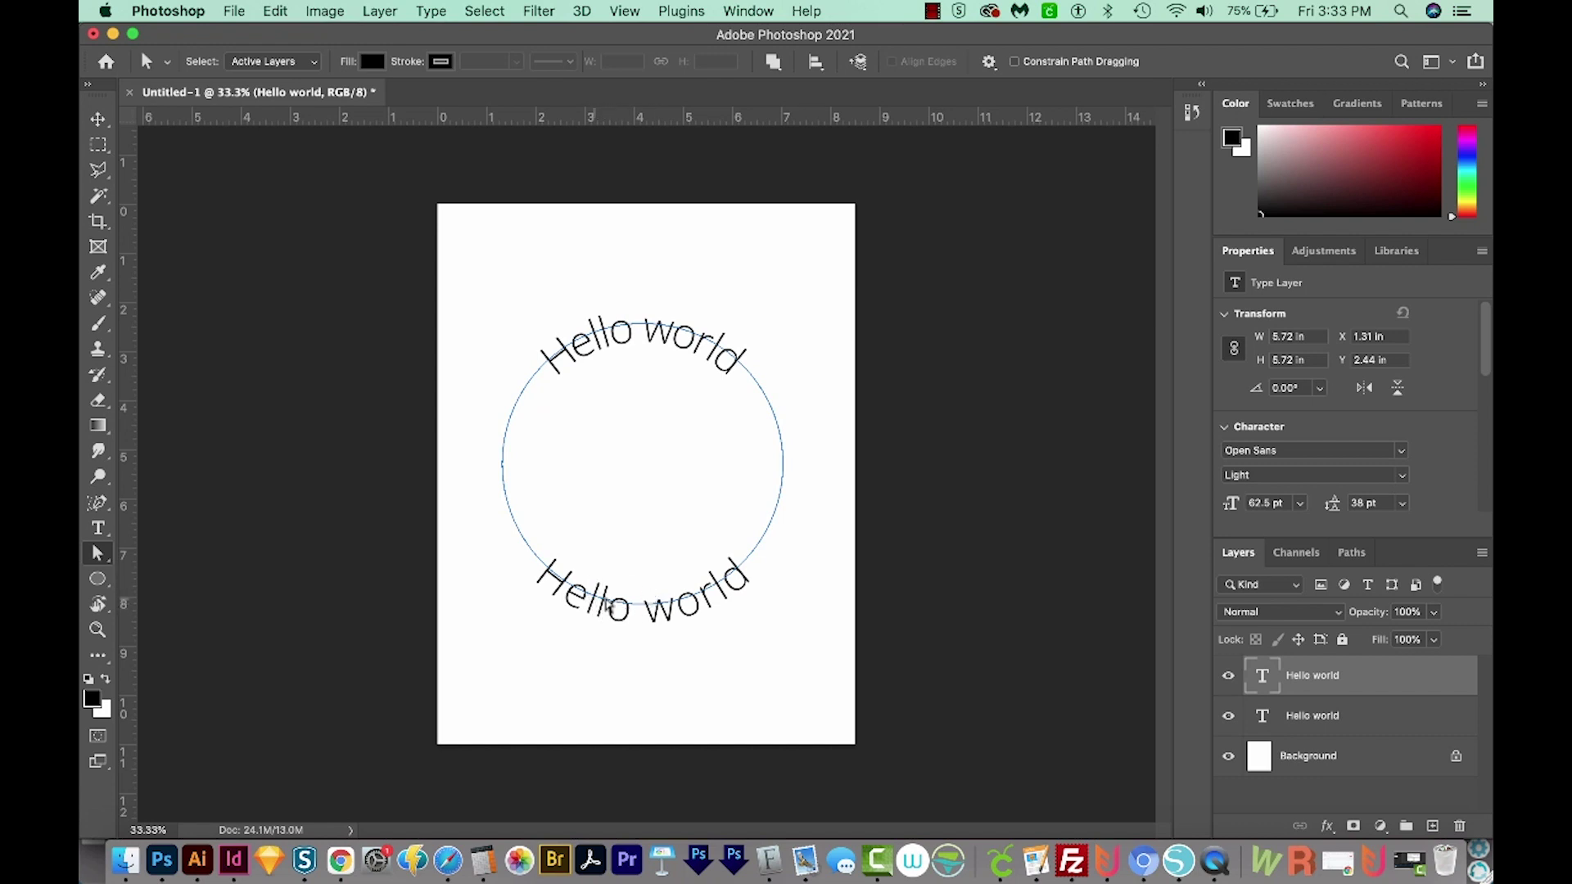
# Select all of the bottom "Hello world" text and tighten its tracking to -20
pyautogui.click(99, 529)
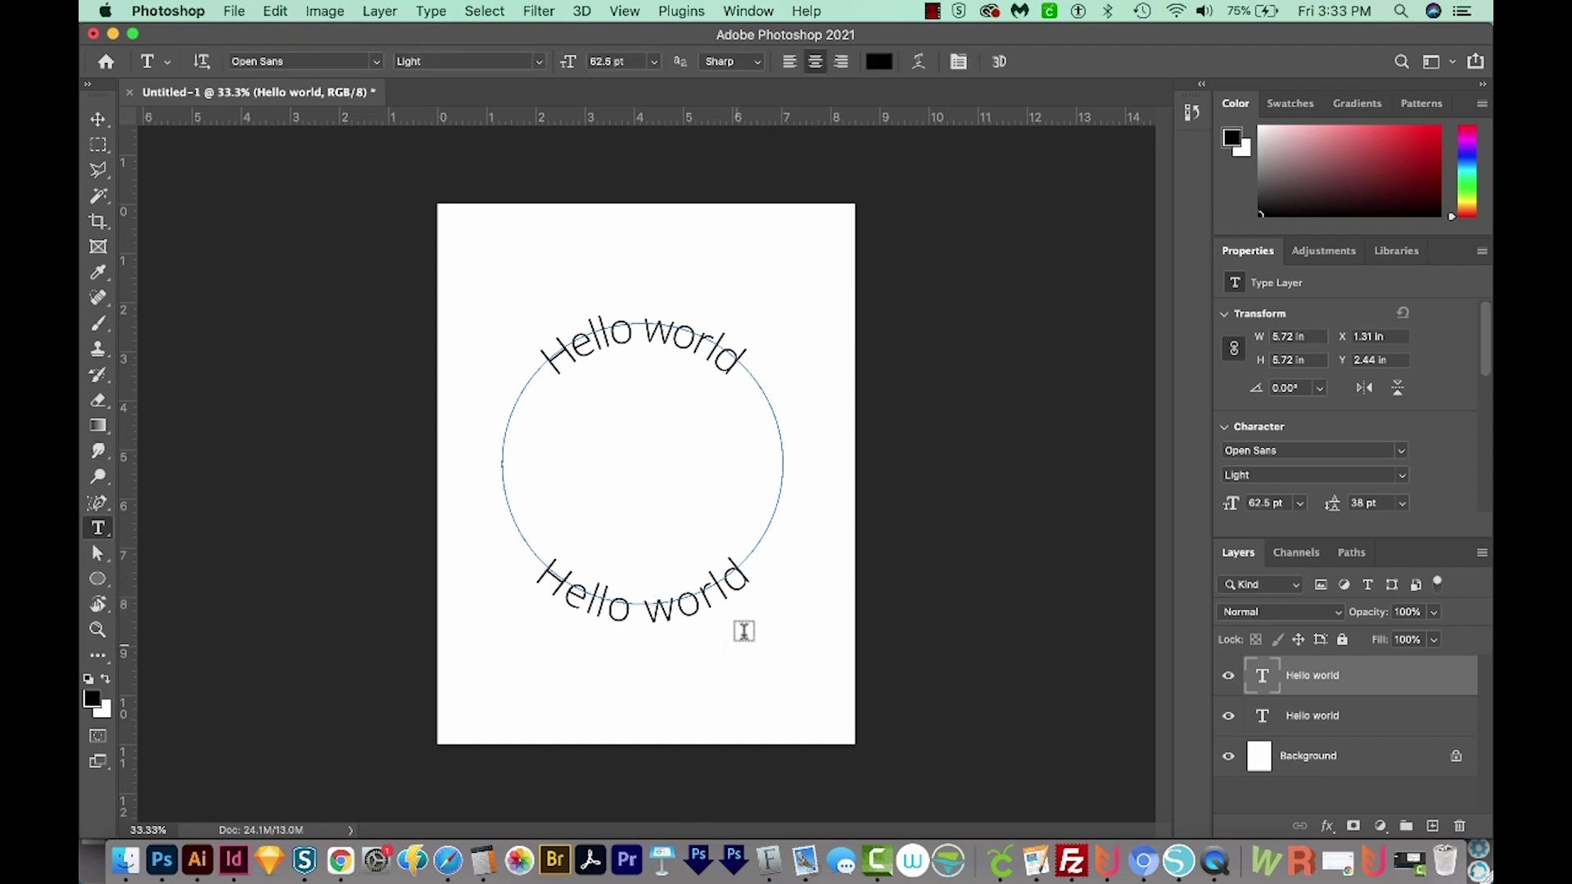
pyautogui.moveTo(682, 604); pyautogui.dragTo(693, 595)
pyautogui.press('super+a')
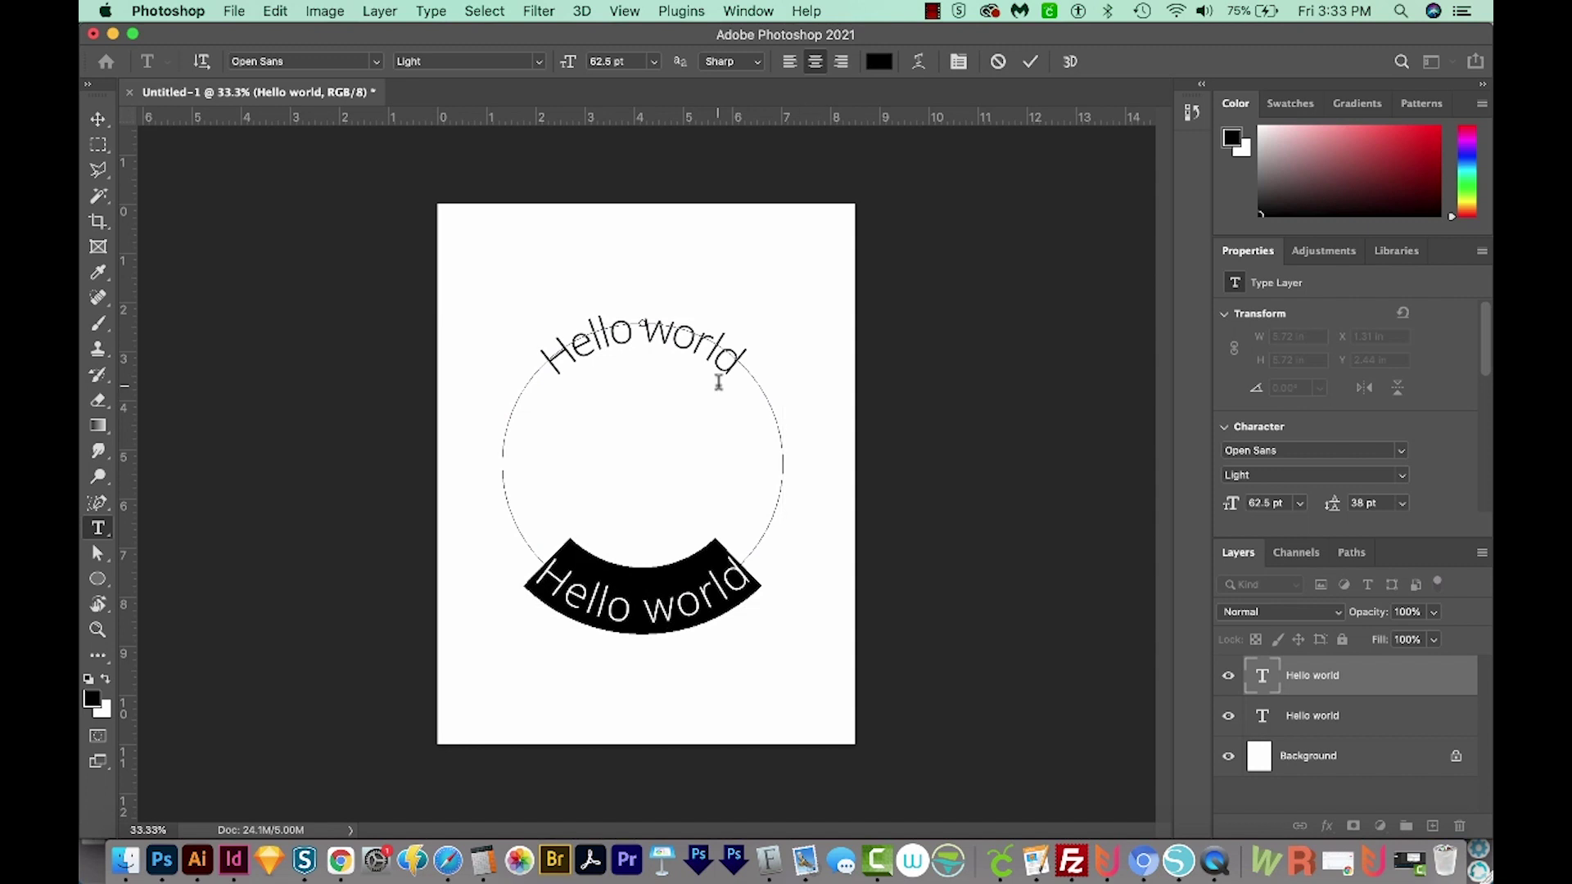
pyautogui.hotkey('alt', 'Left')
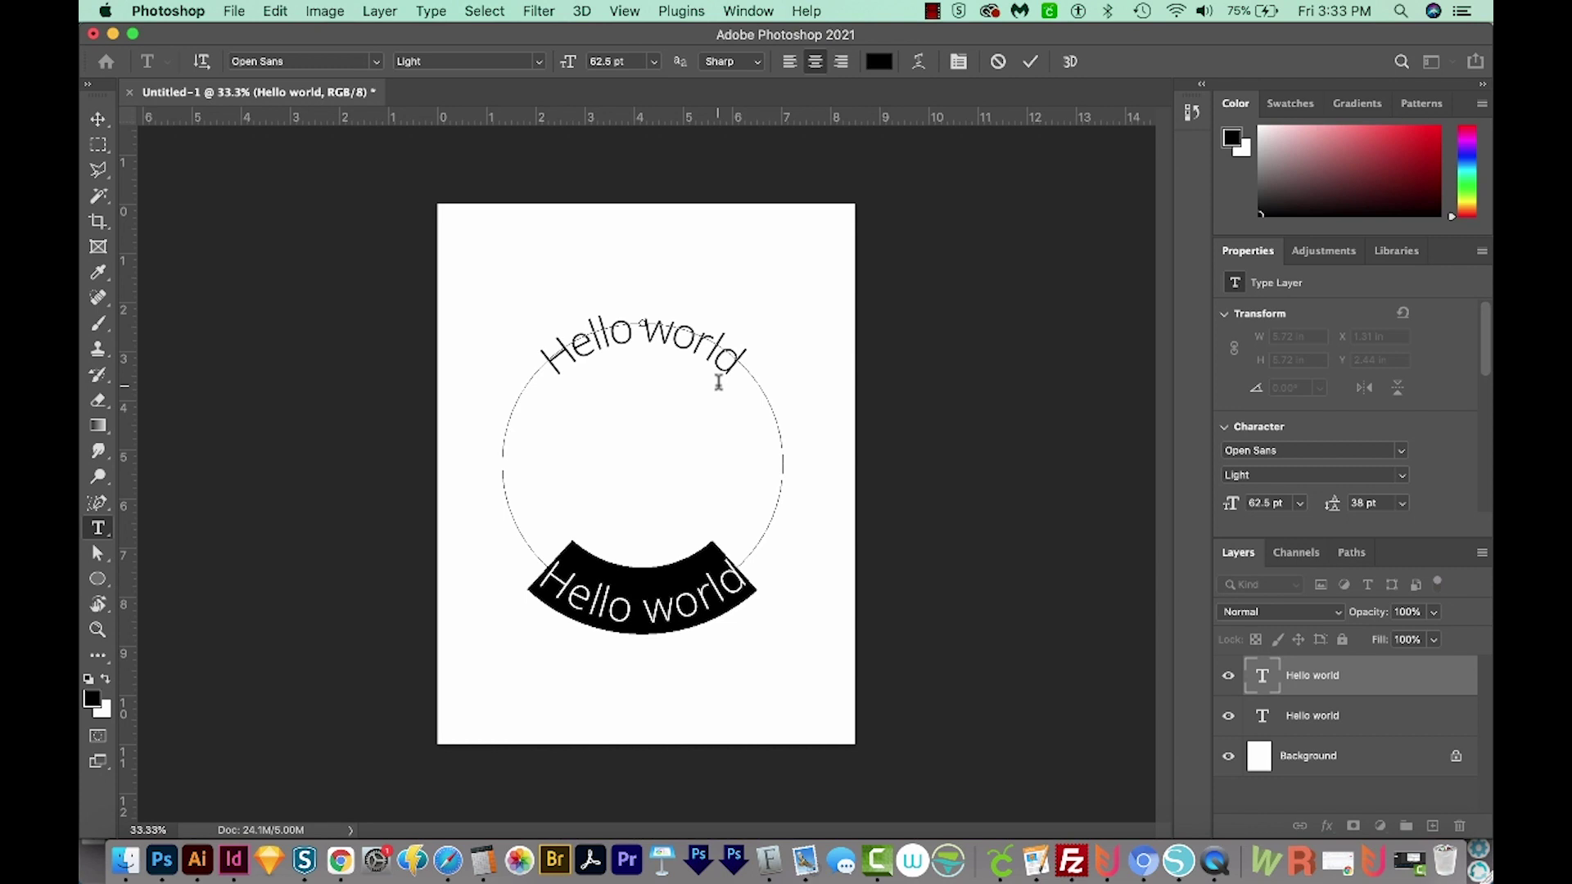
pyautogui.hotkey('alt', 'Right')
pyautogui.hotkey('alt', 'Left')
pyautogui.hotkey('alt', 'Left')
pyautogui.hotkey('alt', 'Right')
# Show the Character settings and raise the bottom text's baseline shift to 7 pt
pyautogui.click(748, 11)
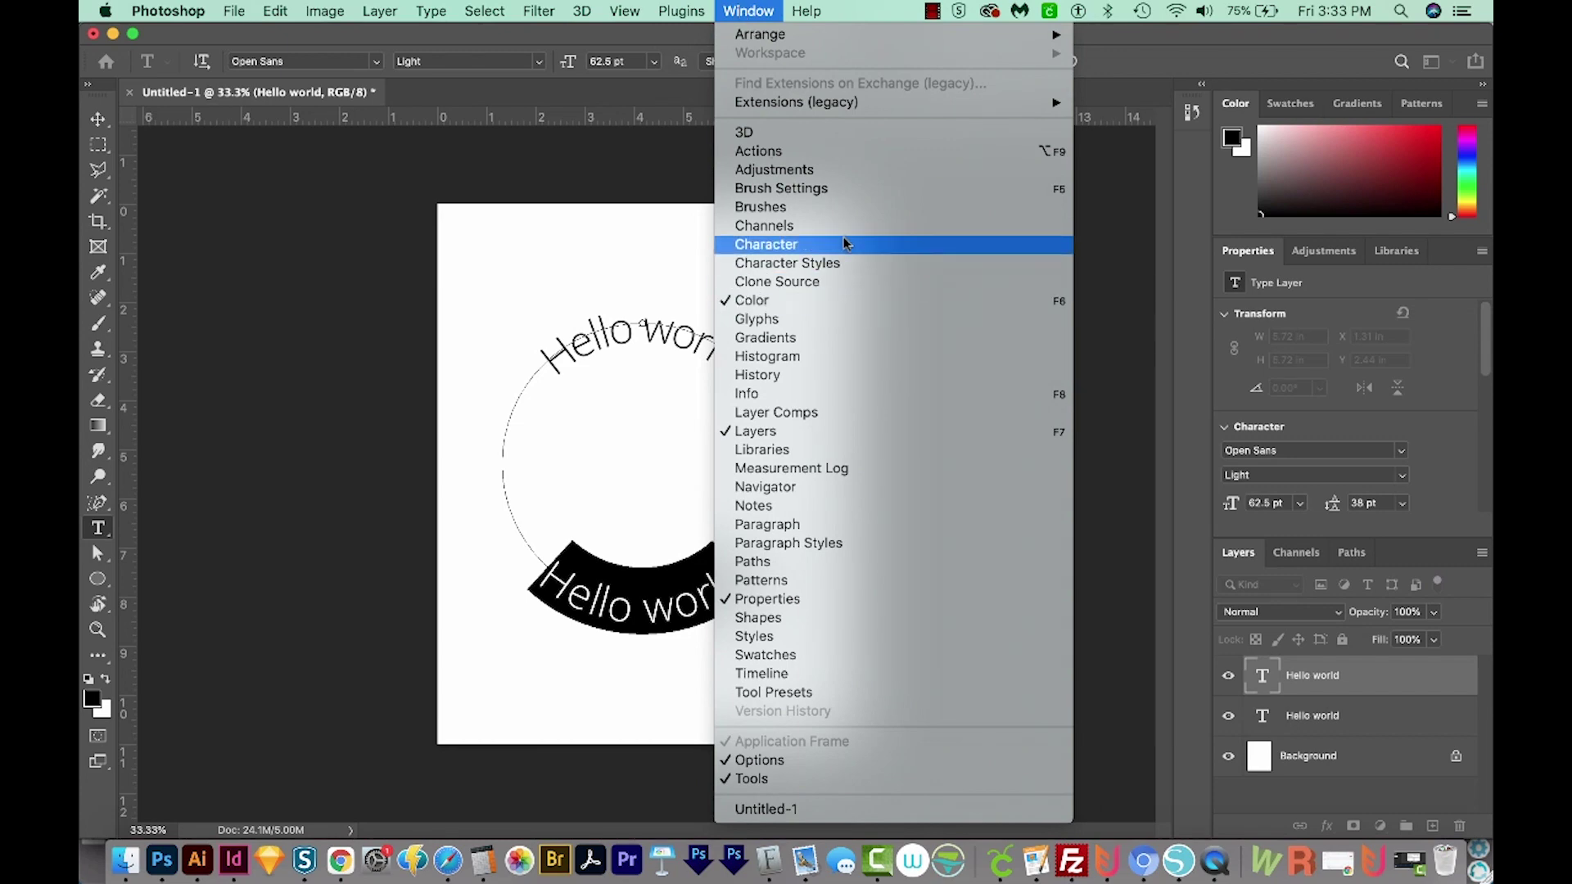
pyautogui.click(843, 241)
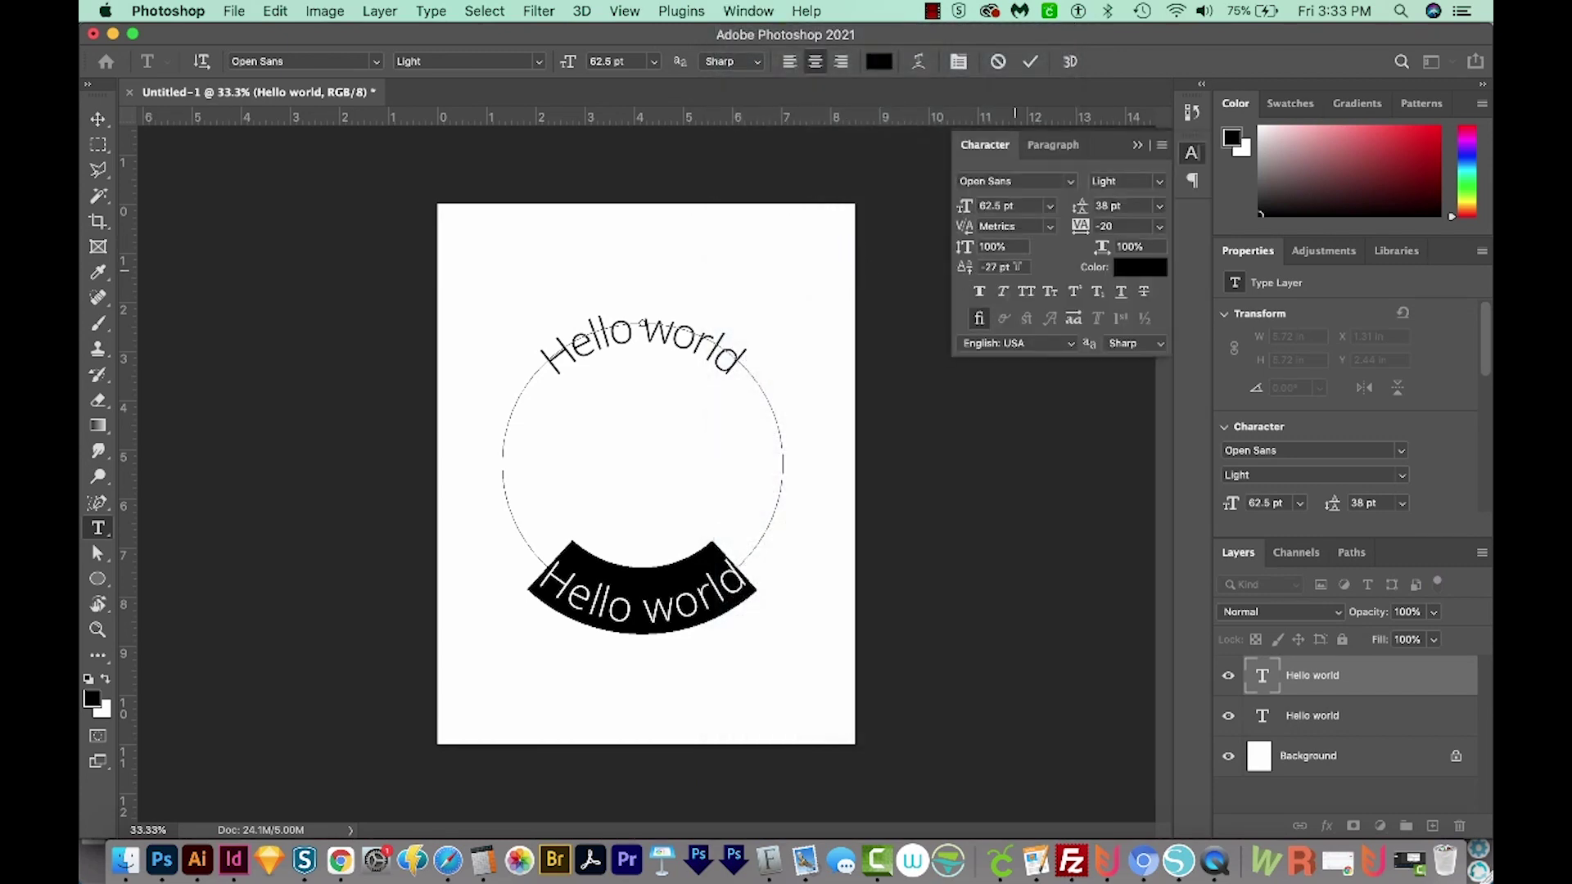
pyautogui.moveTo(994, 260); pyautogui.dragTo(973, 254)
pyautogui.press('Up')
pyautogui.press('Up')
pyautogui.press('Up')
pyautogui.press('Up')
pyautogui.press('Up')
pyautogui.press('Up')
pyautogui.press('Up')
pyautogui.press('Up')
pyautogui.press('Up')
pyautogui.press('Up')
pyautogui.press('Up')
pyautogui.press('Up')
pyautogui.press('Up')
pyautogui.press('Up')
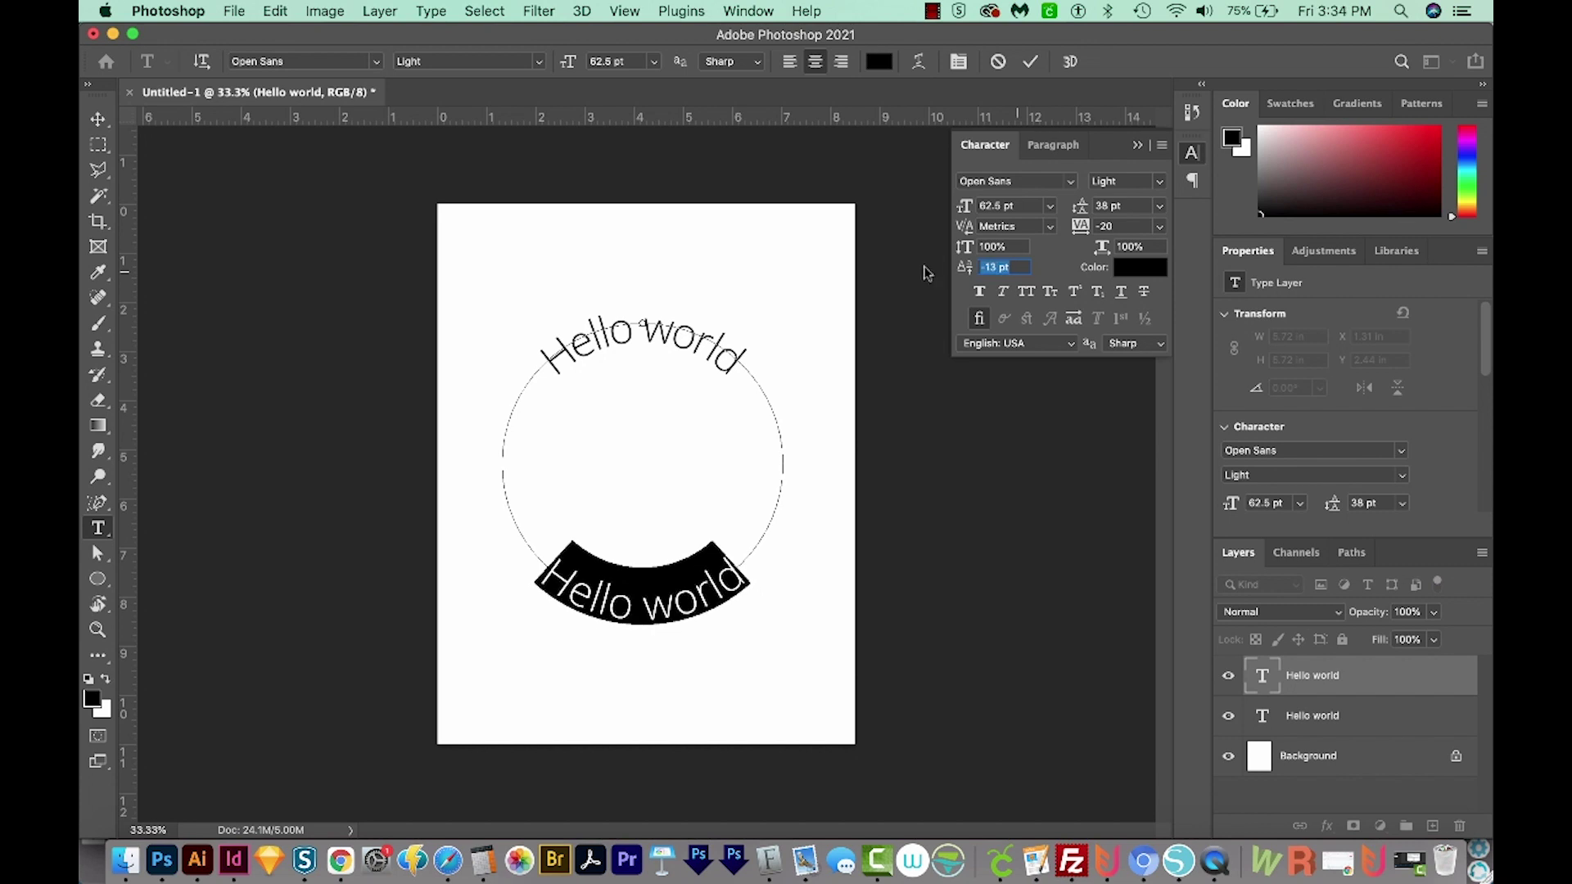
pyautogui.press('Up')
pyautogui.press('Up')
pyautogui.press('Up')
pyautogui.press('Up')
pyautogui.press('Up')
pyautogui.press('Up')
pyautogui.press('Up')
pyautogui.press('Up')
pyautogui.press('Up')
pyautogui.press('Up')
pyautogui.press('Up')
pyautogui.press('Up')
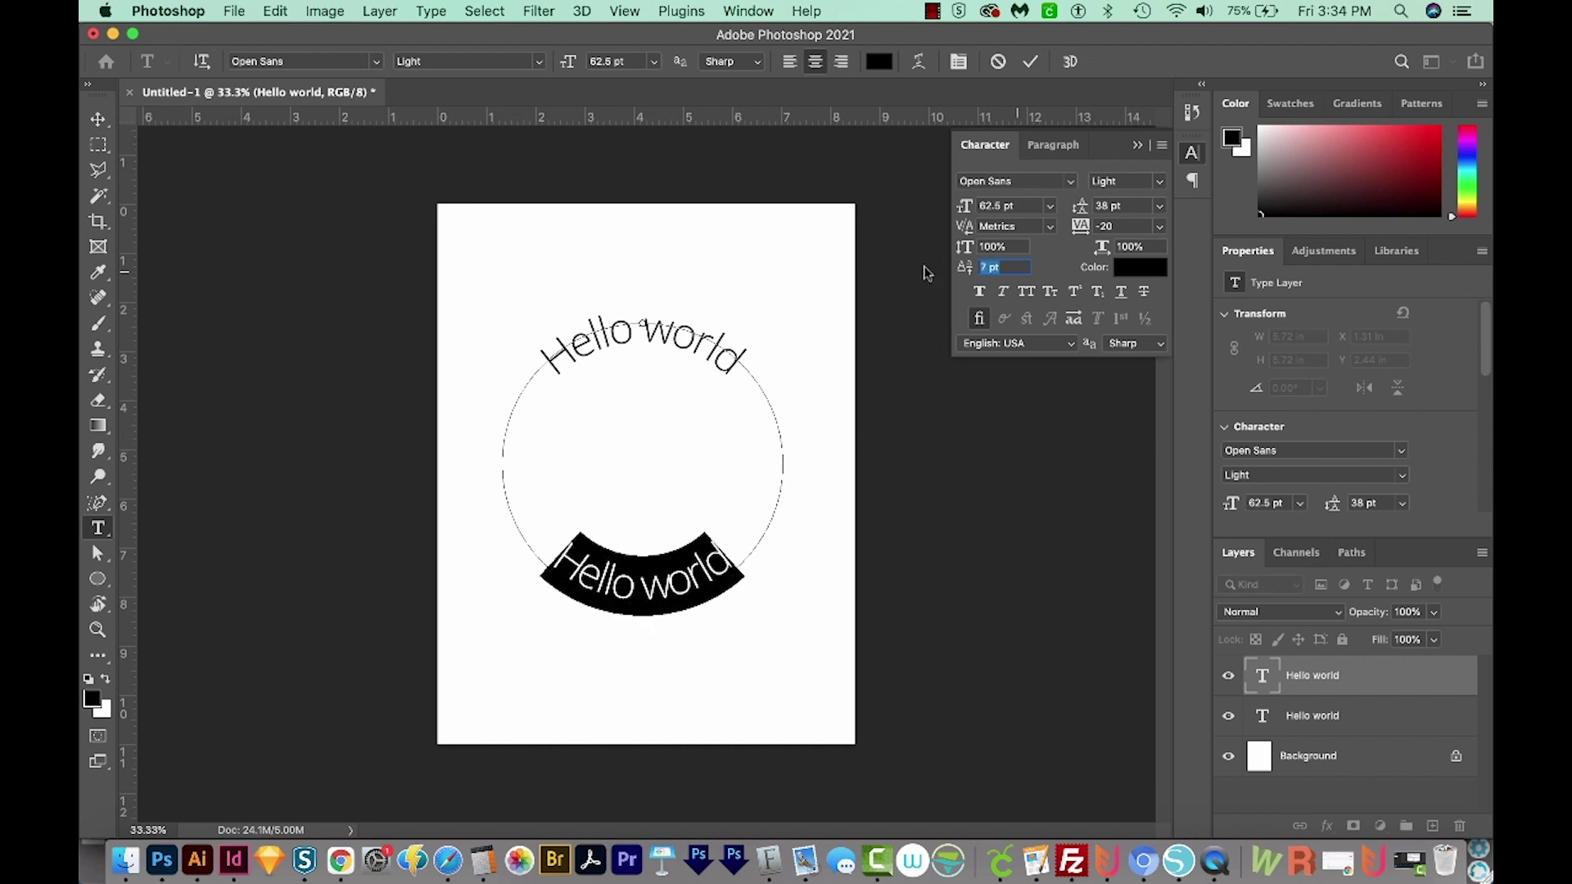
# Lower the bottom text's baseline shift to -27 pt
pyautogui.press('Down')
pyautogui.press('Down')
pyautogui.press('Down')
pyautogui.press('Down')
pyautogui.press('Down')
pyautogui.press('Down')
pyautogui.press('Down')
pyautogui.press('Down')
pyautogui.press('Down')
pyautogui.press('Down')
pyautogui.press('Down')
pyautogui.press('Down')
pyautogui.press('Down')
pyautogui.press('Down')
pyautogui.press('Down')
pyautogui.press('Down')
pyautogui.press('Down')
pyautogui.press('Down')
pyautogui.press('Down')
pyautogui.press('Down')
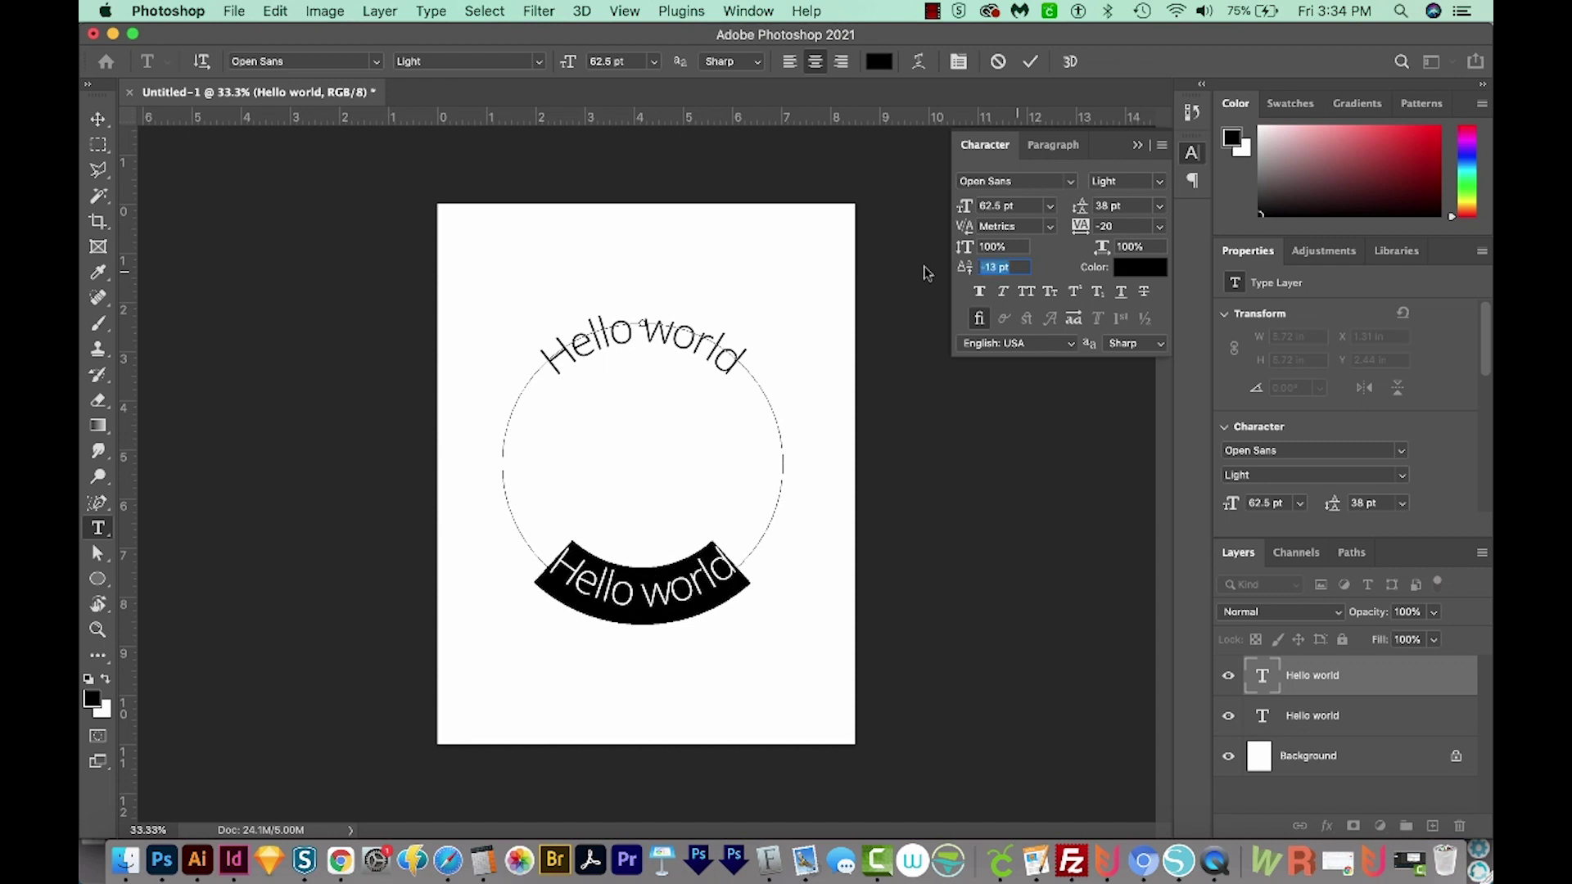
pyautogui.press('Down')
pyautogui.press('Down')
pyautogui.press('Down')
pyautogui.press('Down')
pyautogui.press('Down')
pyautogui.press('Down')
pyautogui.press('Down')
pyautogui.press('Down')
pyautogui.press('Down')
pyautogui.press('Down')
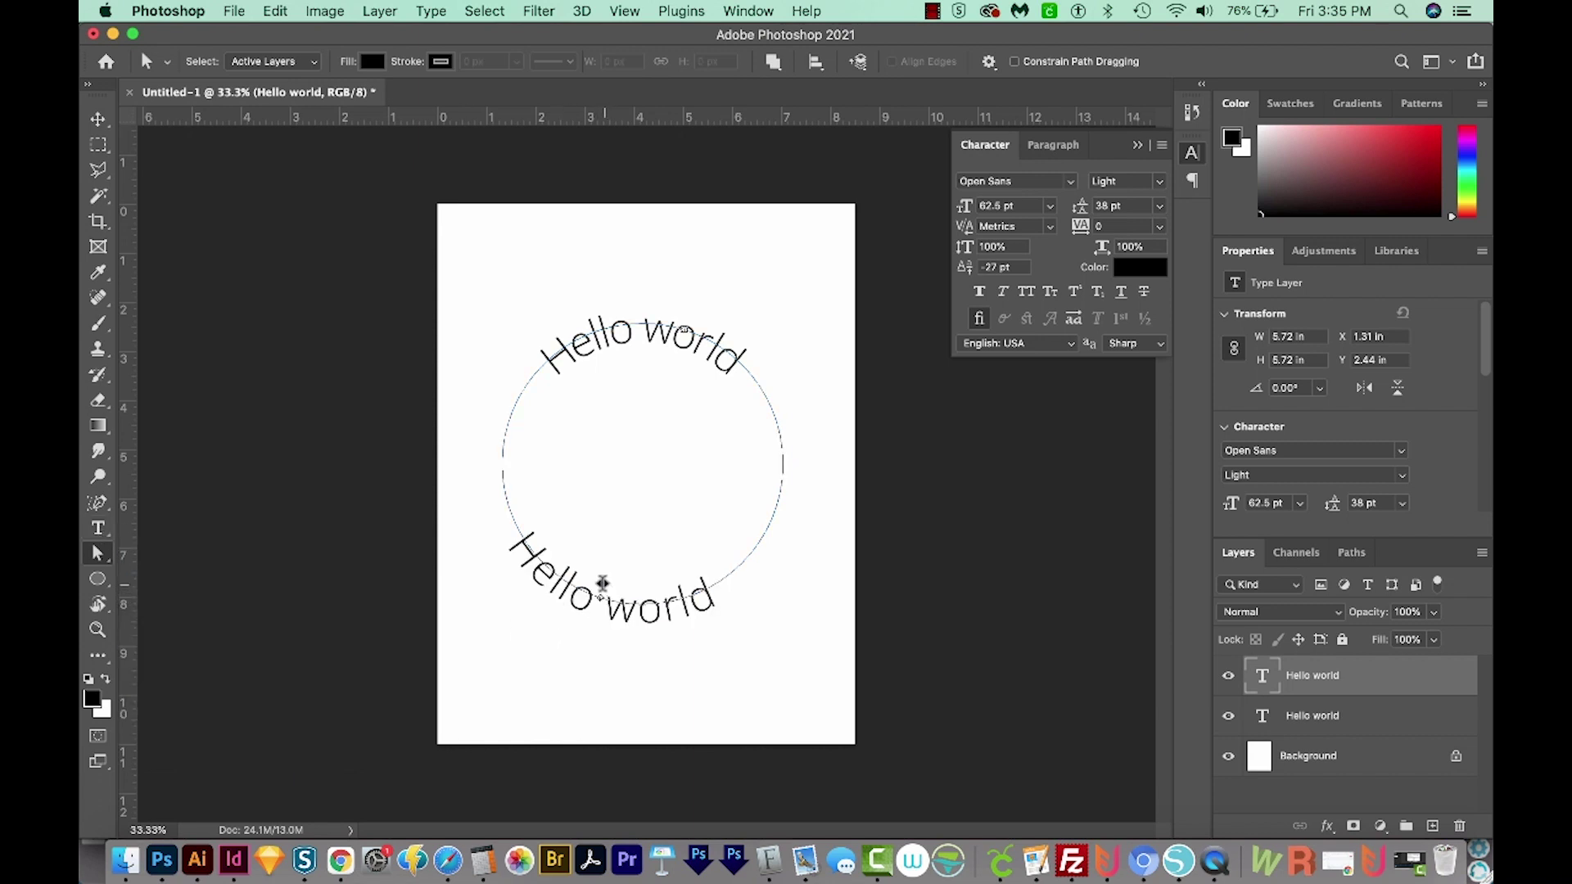
# Slide the bottom "Hello world" along the circle with the Direct Selection tool so it is centred at the bottom
pyautogui.click(99, 557)
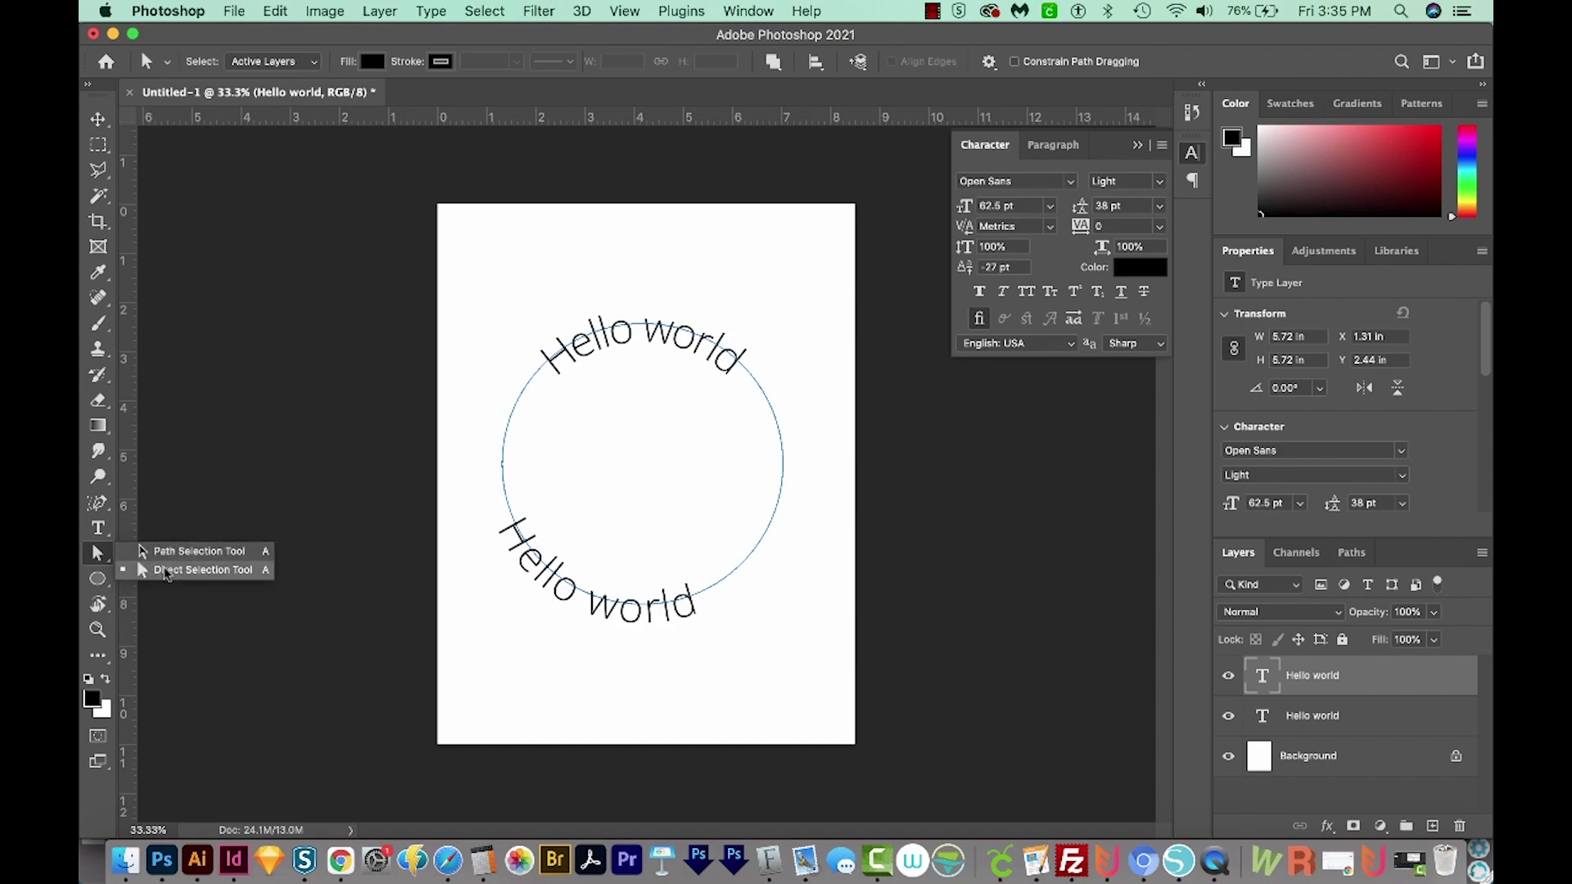
pyautogui.click(164, 570)
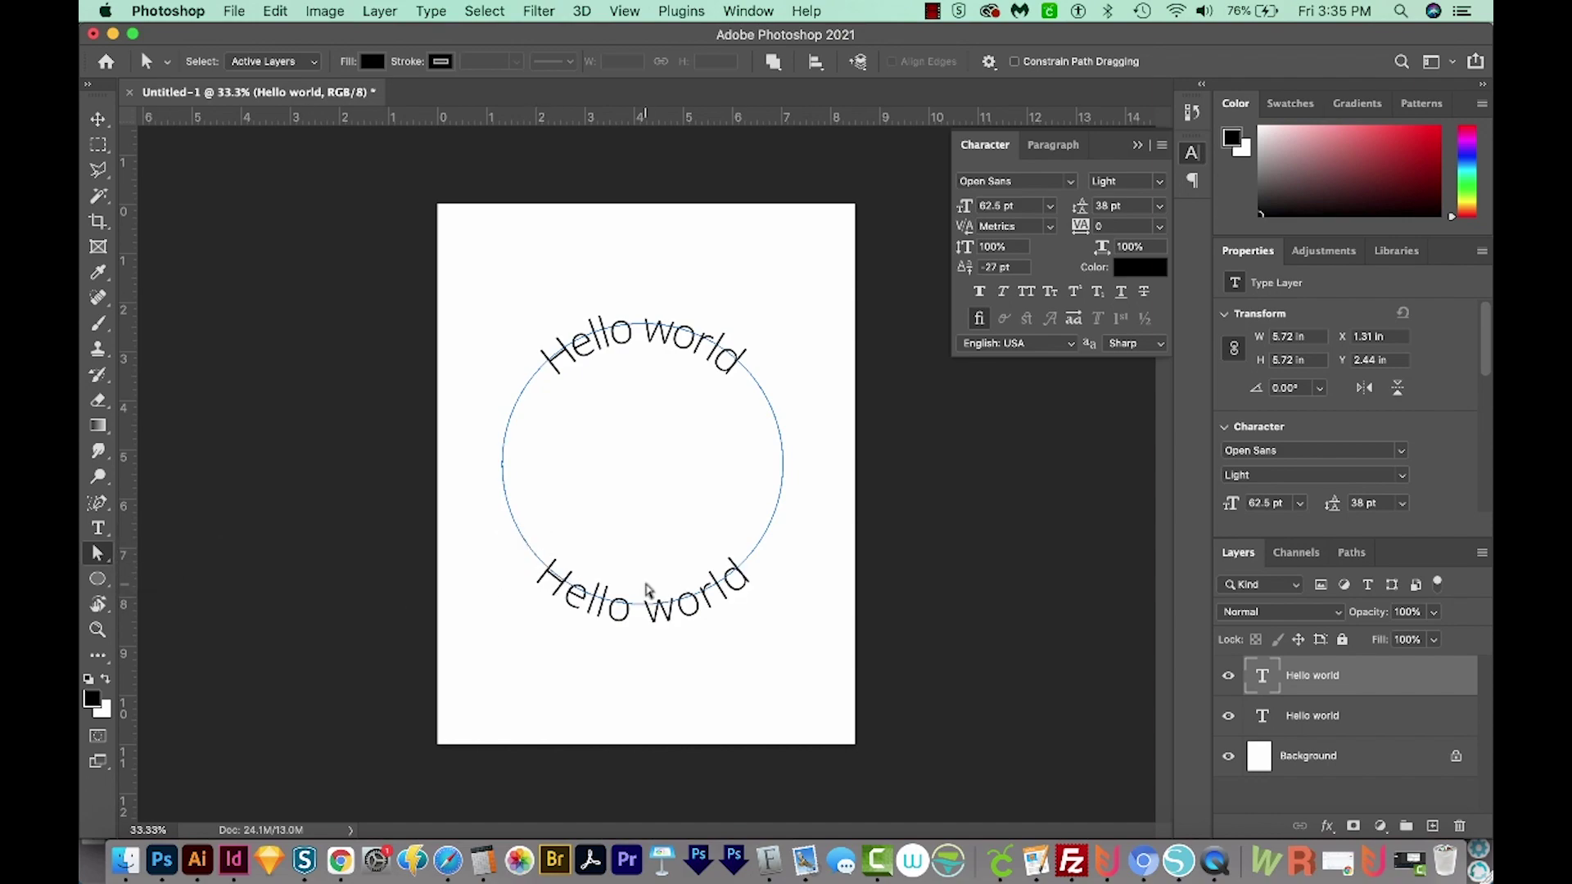